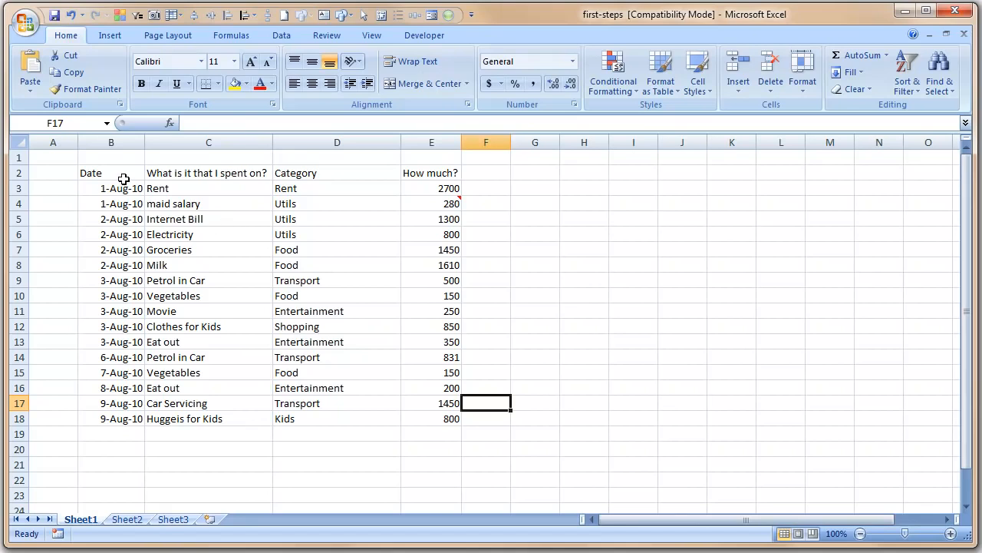
Make the header cells B2:E2, Date through How much?, bold
{"action": "left_click_drag", "start_coordinate": [119, 172], "coordinate": [454, 180]}
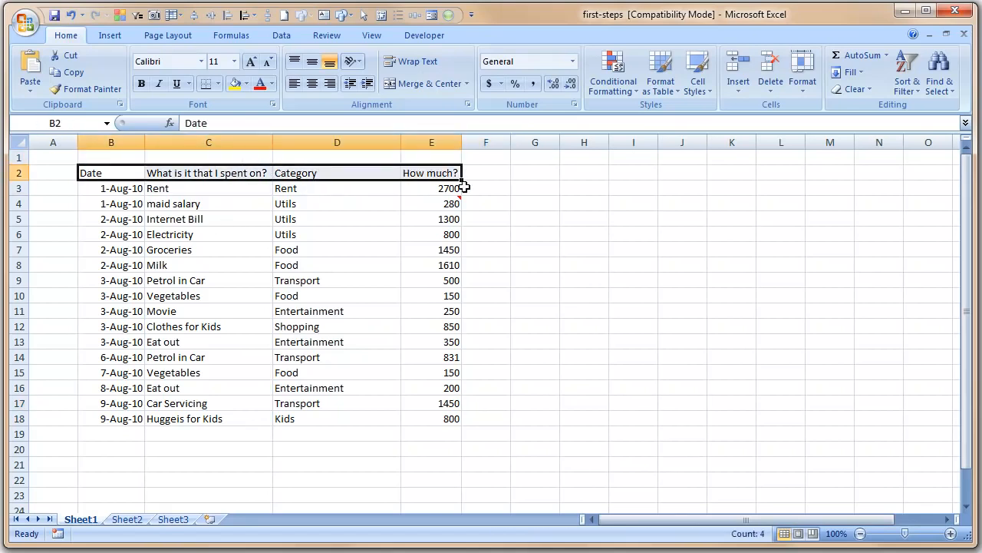
{"action": "left_click", "coordinate": [111, 176]}
{"action": "left_click_drag", "start_coordinate": [154, 170], "coordinate": [425, 175]}
{"action": "key", "text": "ctrl+b"}
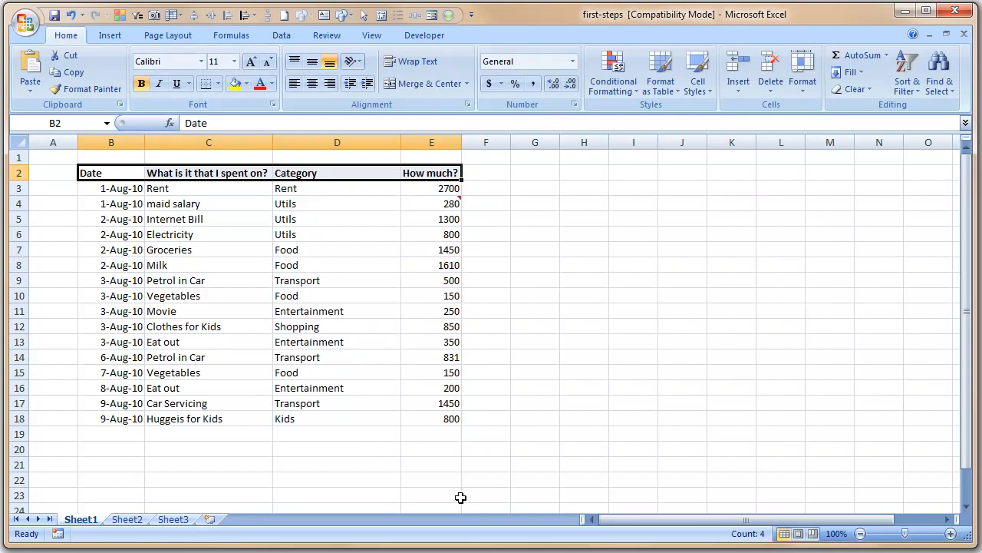
{"action": "left_click", "coordinate": [546, 301]}
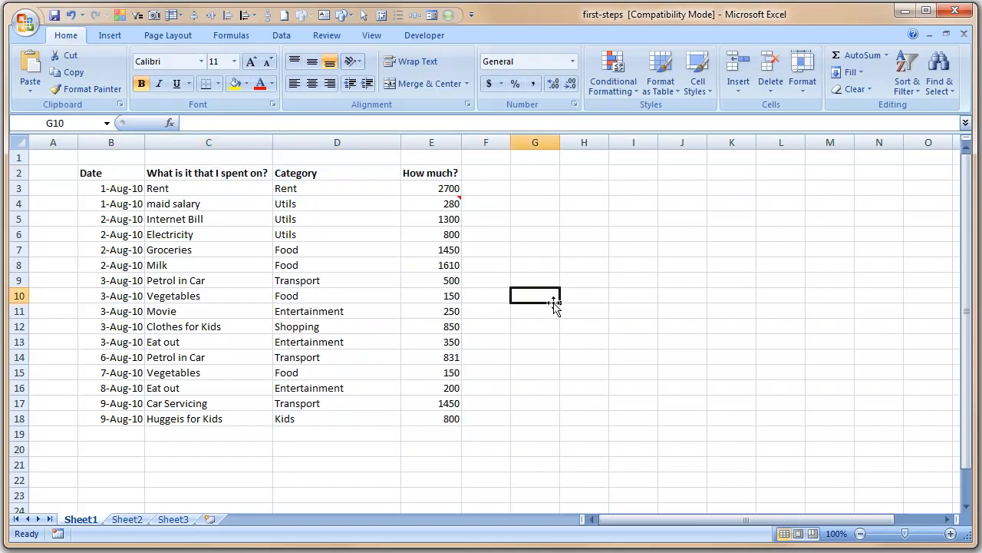
Set the header row text to 14 point
{"action": "left_click", "coordinate": [132, 171]}
{"action": "left_click_drag", "start_coordinate": [132, 171], "coordinate": [419, 178]}
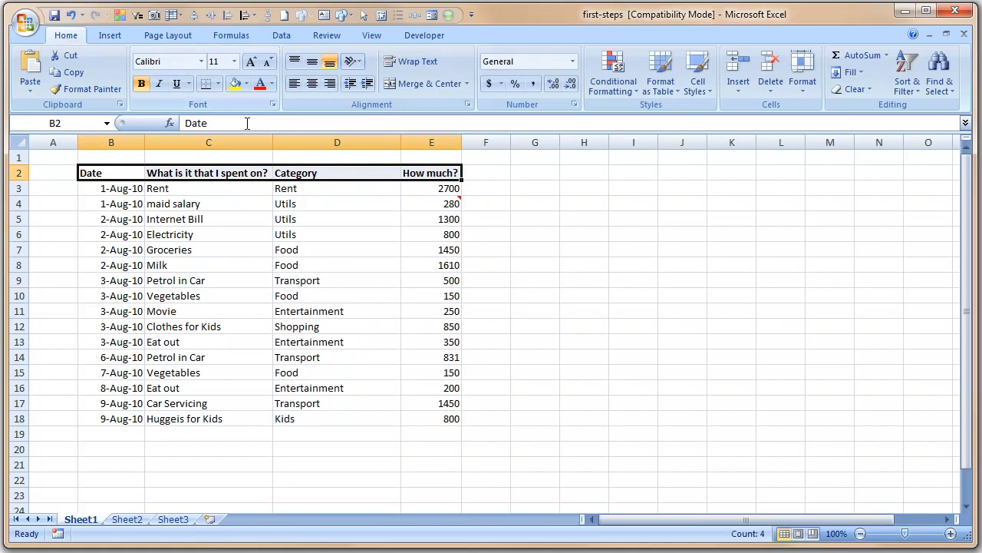
{"action": "left_click", "coordinate": [235, 65]}
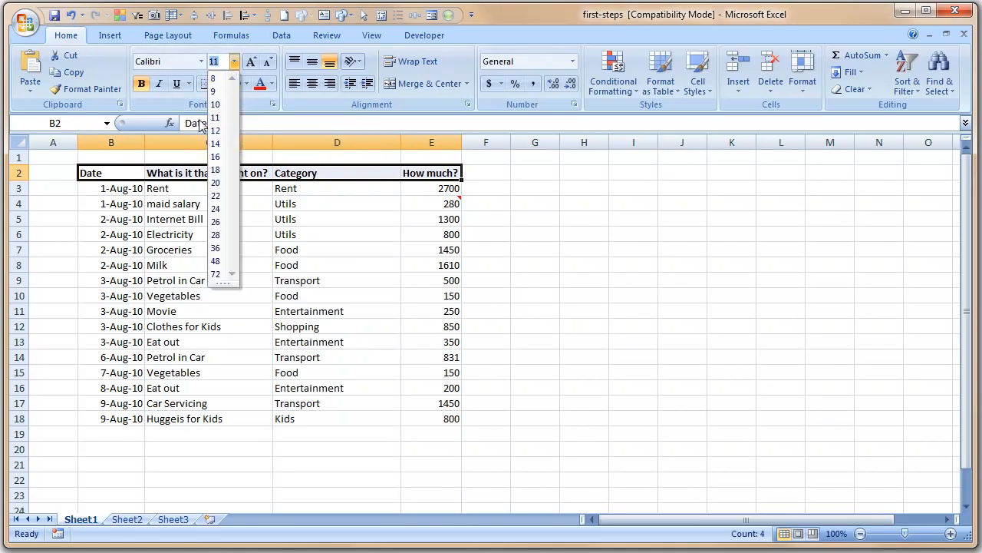
{"action": "left_click", "coordinate": [217, 145]}
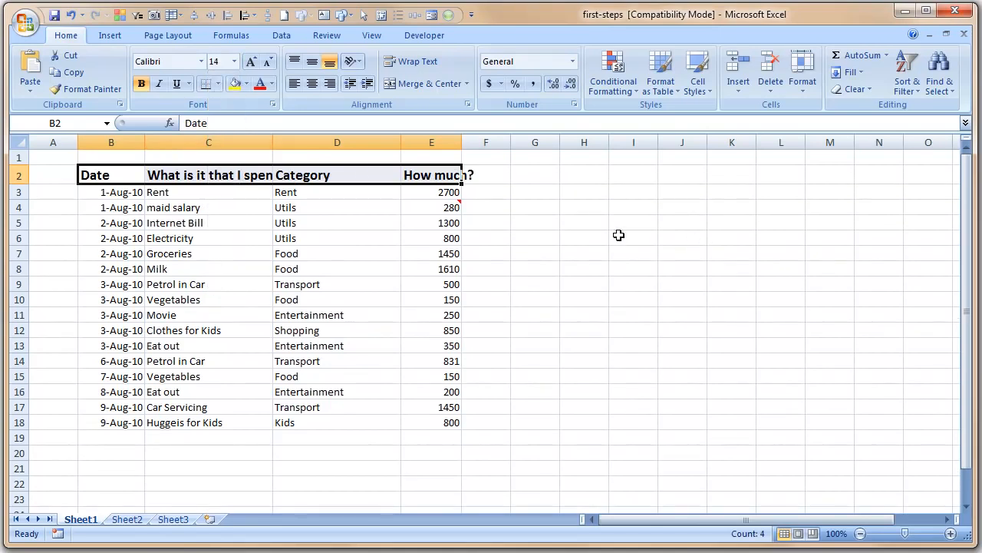
{"action": "left_click", "coordinate": [546, 237]}
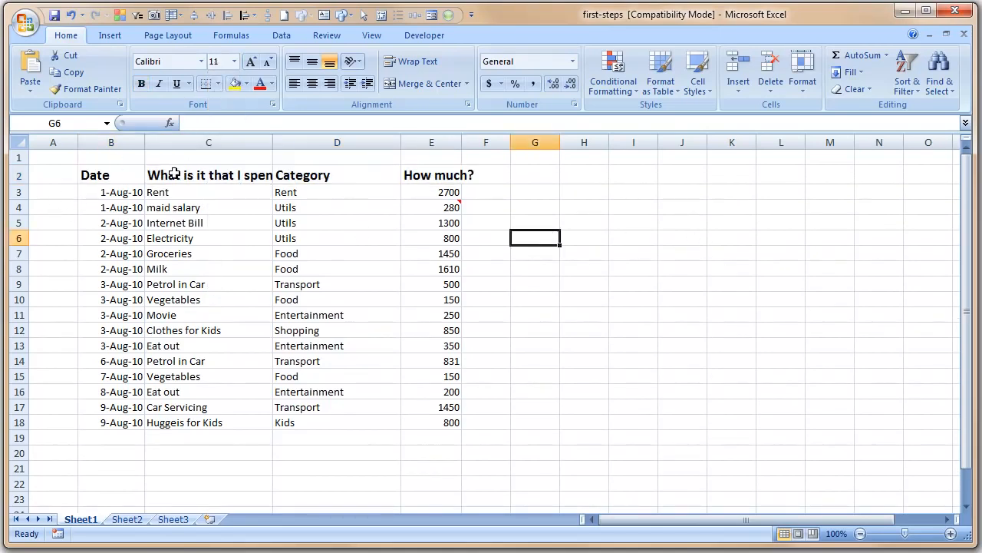
{"action": "left_click_drag", "start_coordinate": [132, 144], "coordinate": [441, 139]}
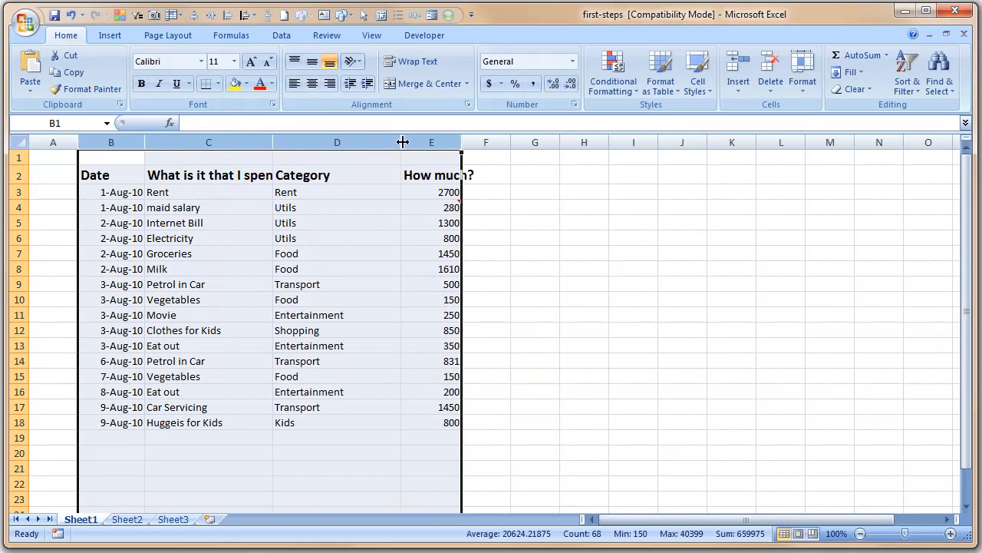
AutoFit columns B through E to their contents
{"action": "left_click", "coordinate": [252, 139]}
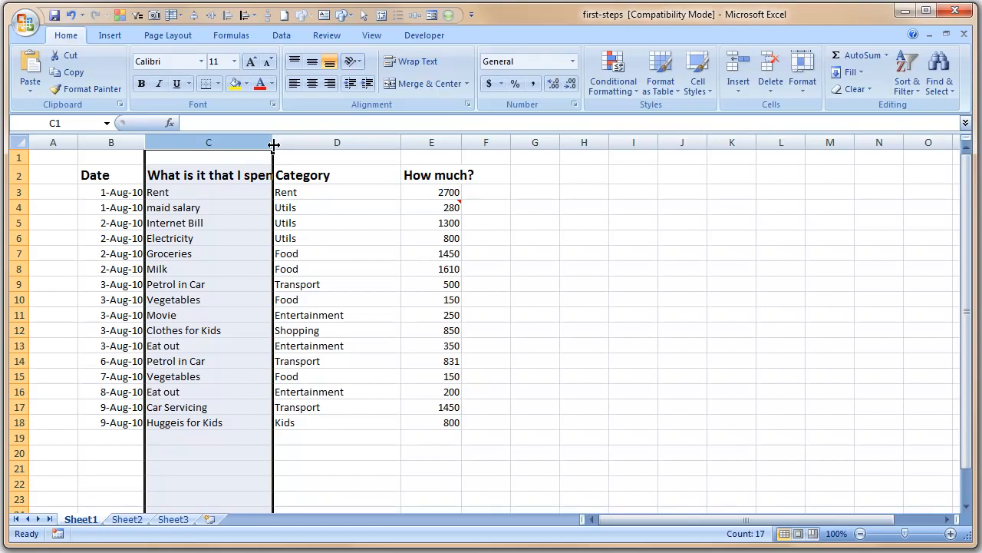
{"action": "left_click_drag", "start_coordinate": [110, 143], "coordinate": [444, 152]}
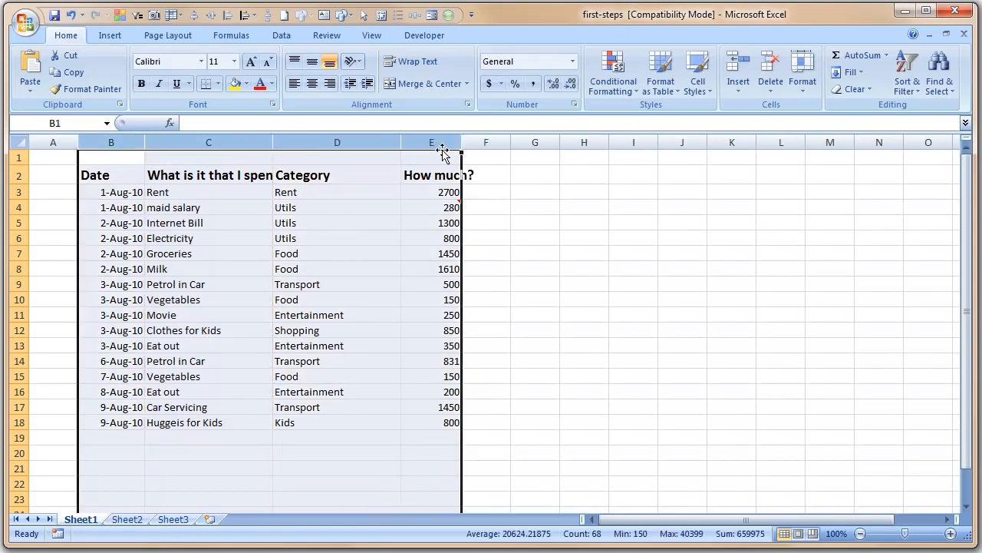
{"action": "double_click", "coordinate": [399, 142]}
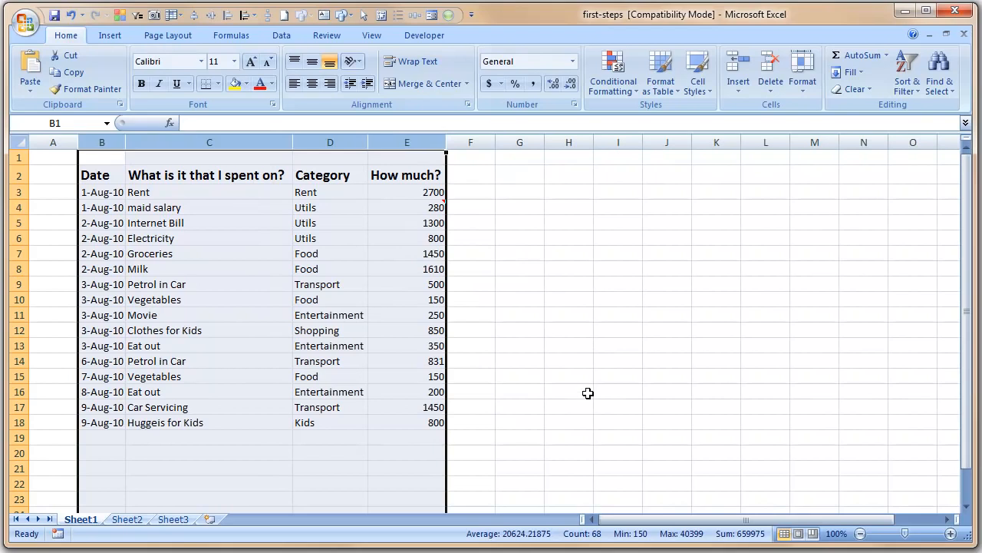
{"action": "left_click", "coordinate": [577, 268]}
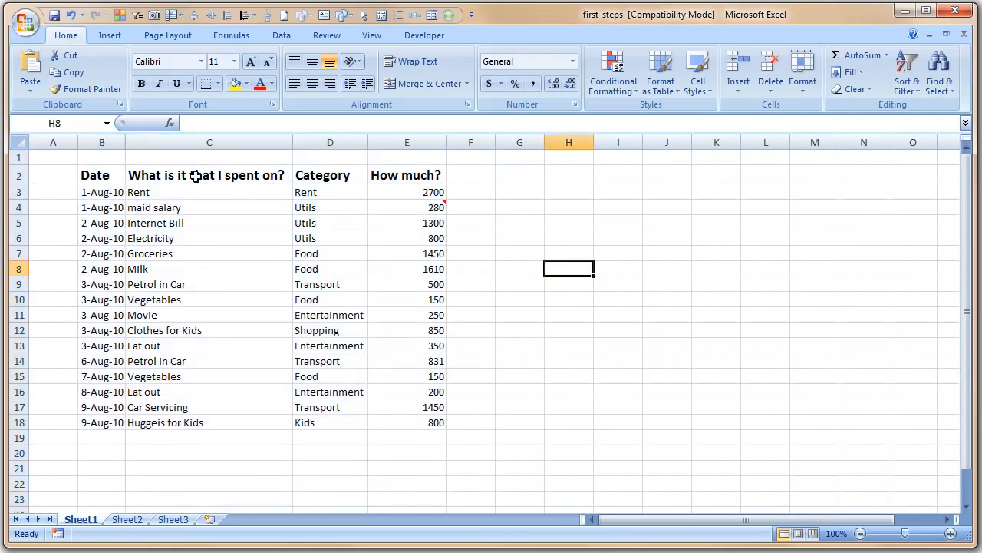
Check each header cell, then select the dates B3:B18
{"action": "left_click_drag", "start_coordinate": [96, 178], "coordinate": [422, 182]}
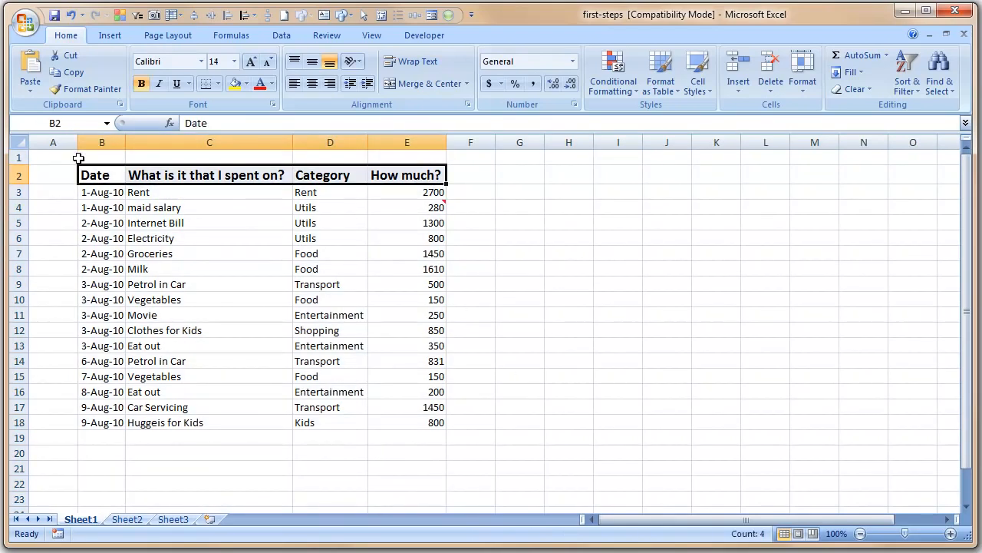
{"action": "left_click", "coordinate": [101, 179]}
{"action": "left_click", "coordinate": [188, 171]}
{"action": "left_click", "coordinate": [328, 175]}
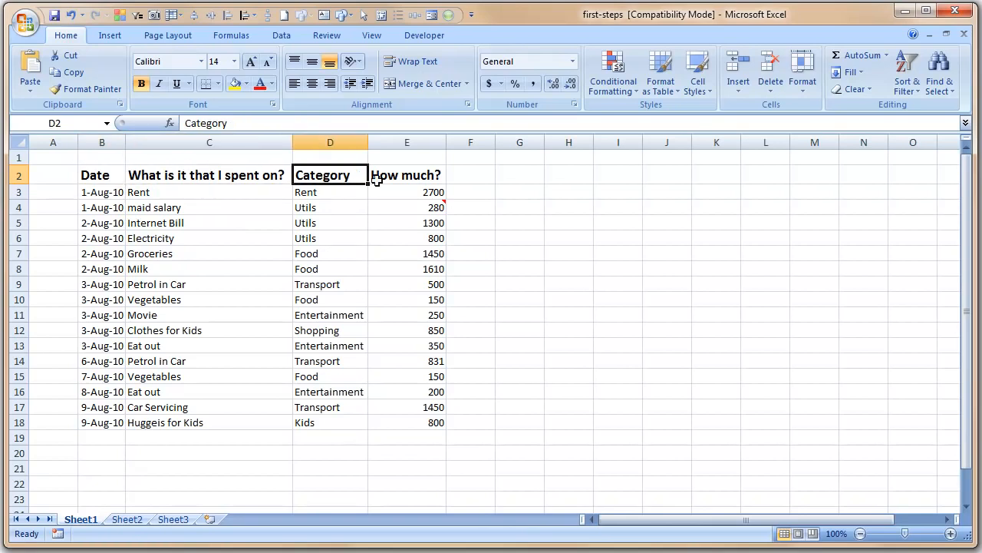
{"action": "left_click", "coordinate": [423, 176]}
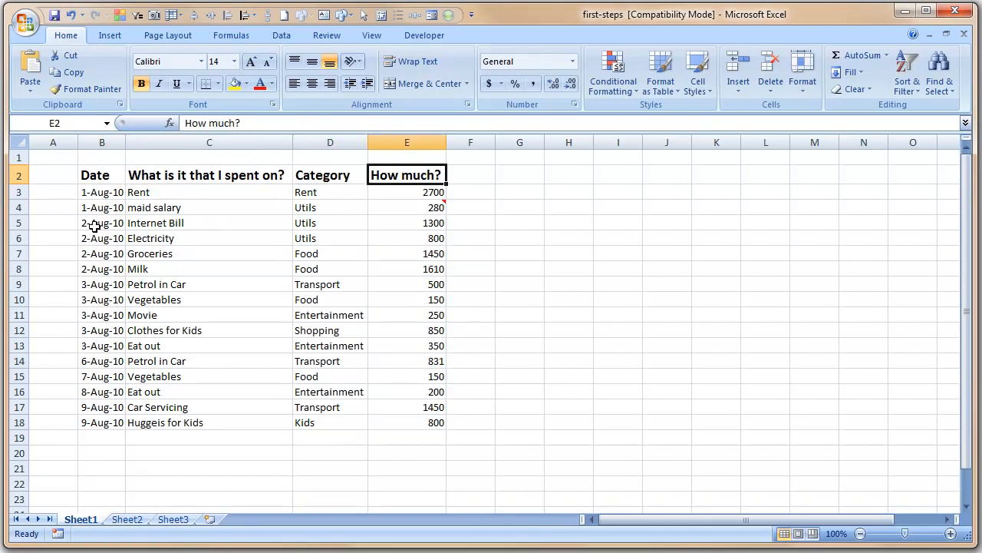
{"action": "left_click", "coordinate": [105, 197]}
{"action": "left_click_drag", "start_coordinate": [105, 197], "coordinate": [110, 422]}
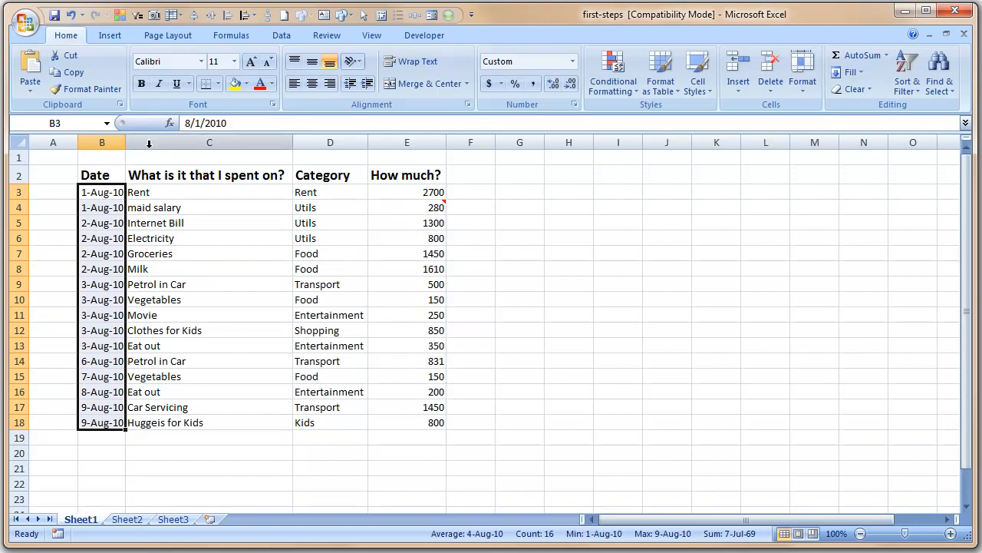
Apply the Long Date number format to the dates in B3:B18
{"action": "left_click", "coordinate": [573, 61]}
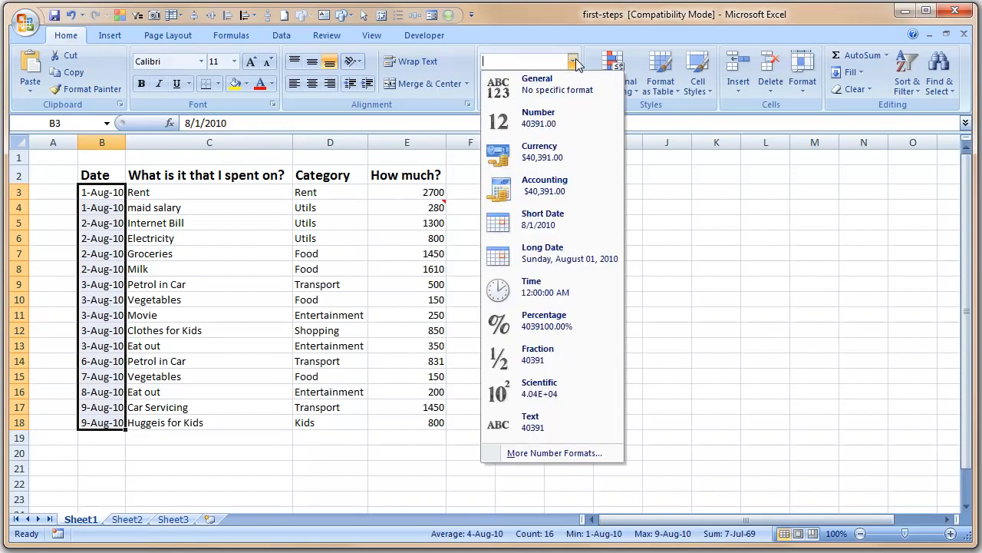
{"action": "left_click", "coordinate": [574, 61]}
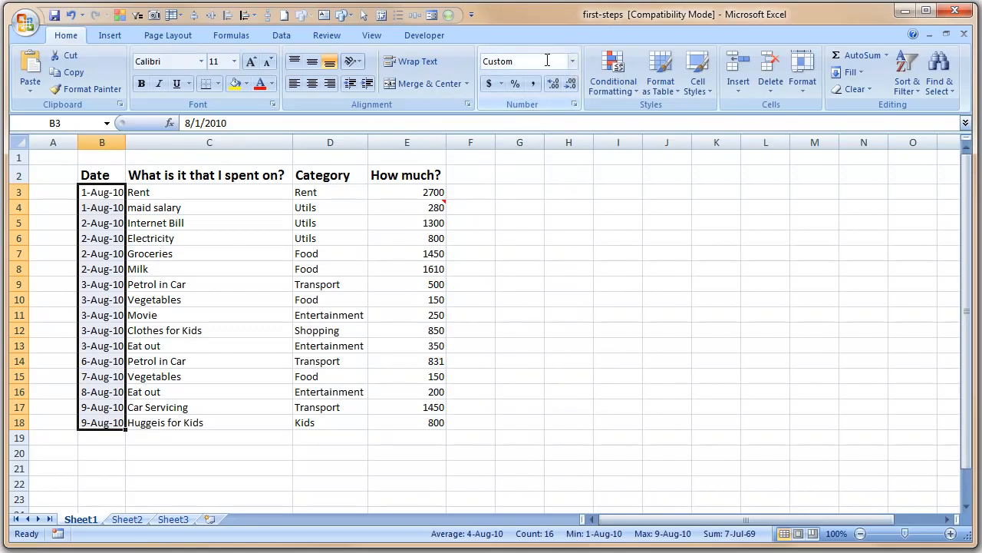
{"action": "left_click", "coordinate": [573, 61]}
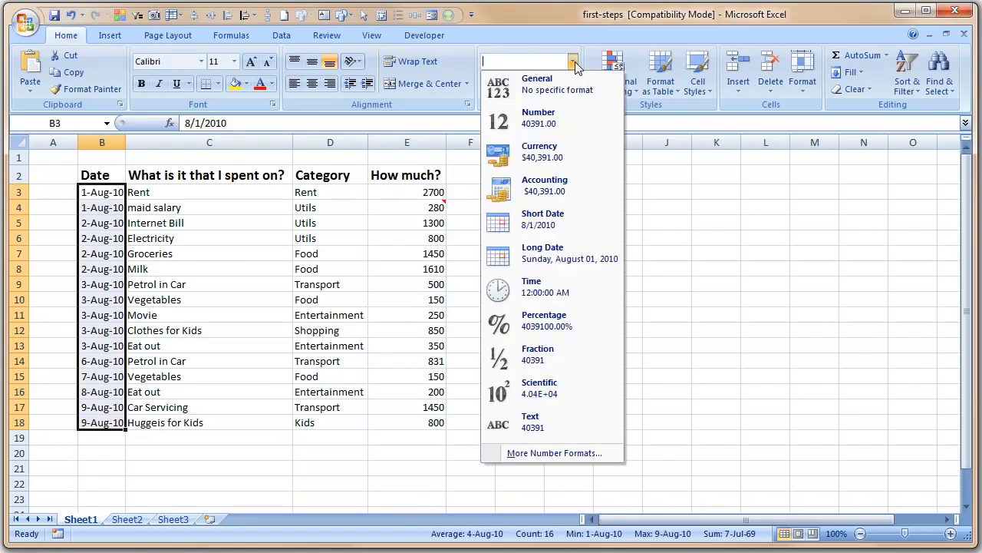
{"action": "left_click", "coordinate": [595, 265]}
{"action": "left_click", "coordinate": [633, 329]}
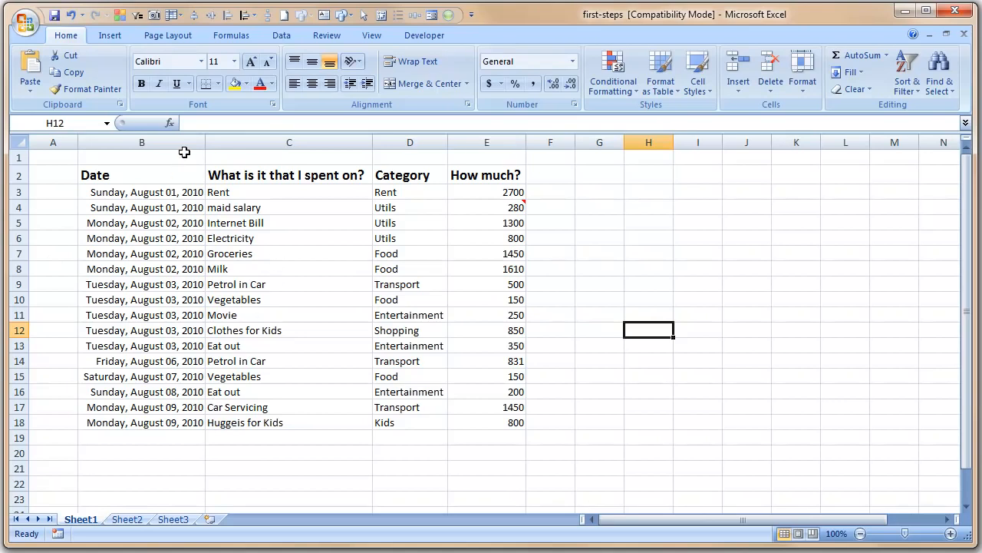
Left-align the dates in column B
{"action": "left_click_drag", "start_coordinate": [181, 194], "coordinate": [176, 419]}
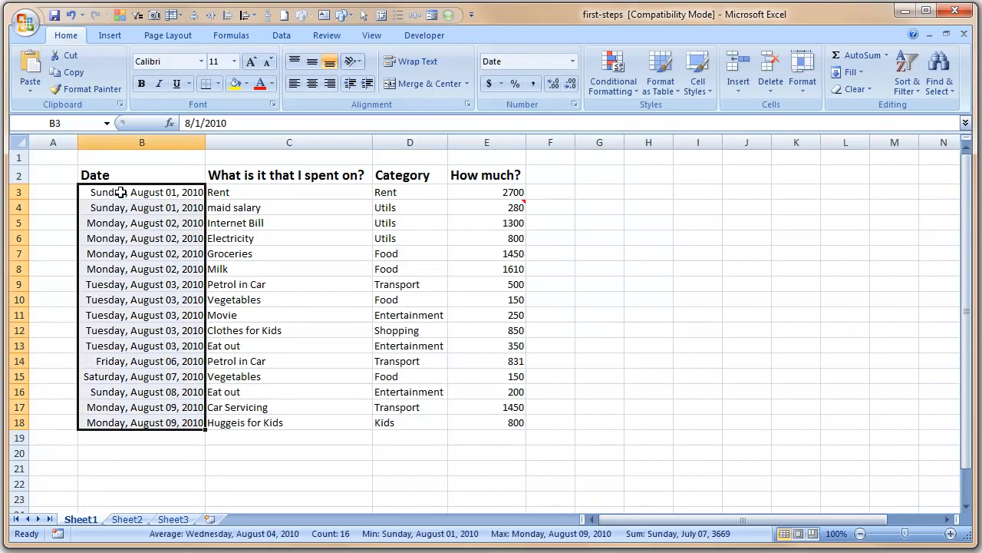
{"action": "left_click", "coordinate": [294, 86]}
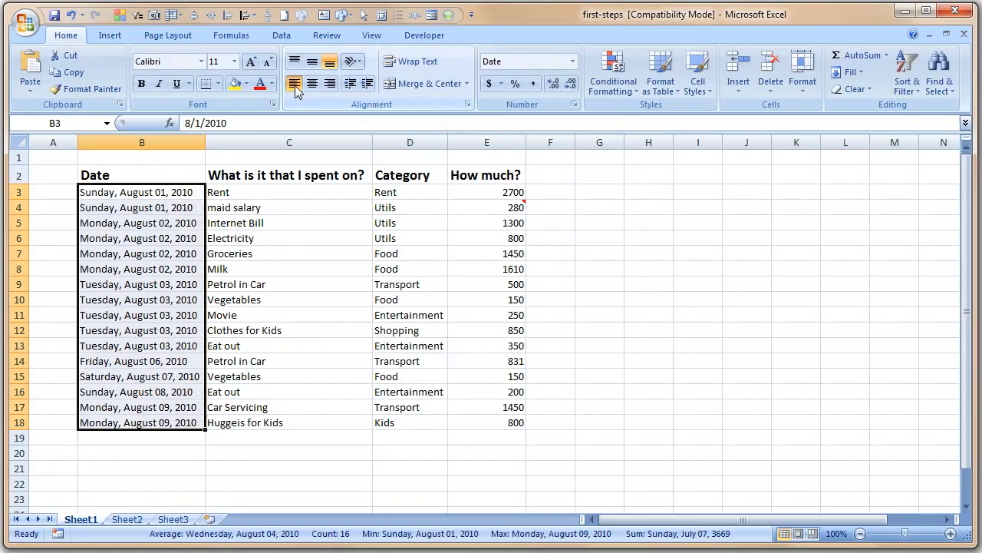
{"action": "left_click", "coordinate": [599, 190]}
{"action": "left_click_drag", "start_coordinate": [515, 192], "coordinate": [528, 421]}
{"action": "left_click", "coordinate": [623, 407]}
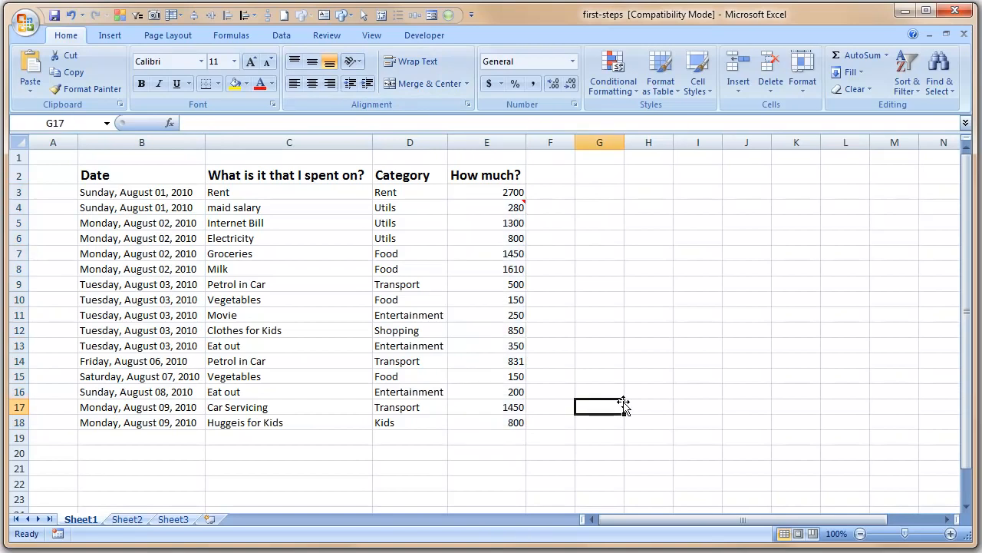
{"action": "left_click_drag", "start_coordinate": [111, 178], "coordinate": [494, 170]}
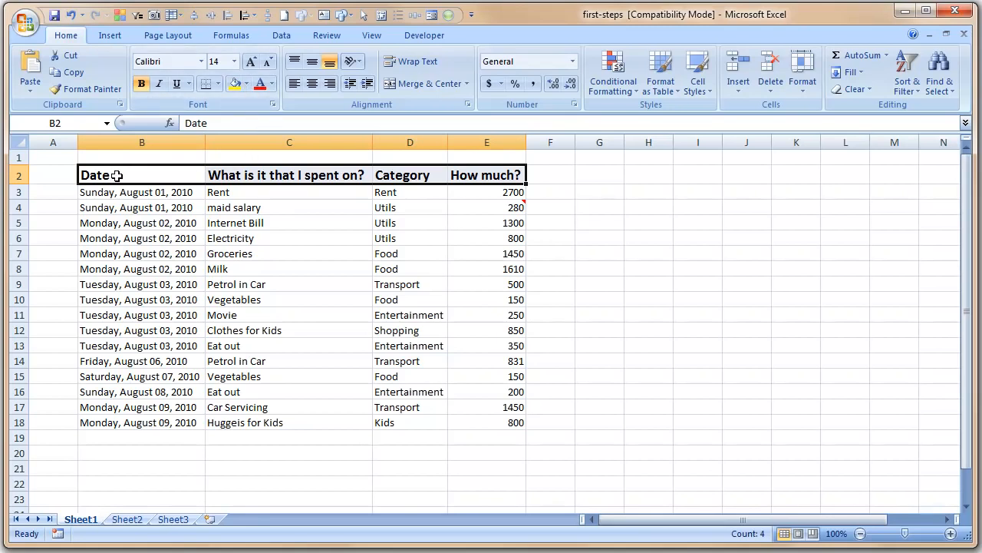
Fill the header cells B2:E2 with a light blue theme colour
{"action": "left_click", "coordinate": [248, 86]}
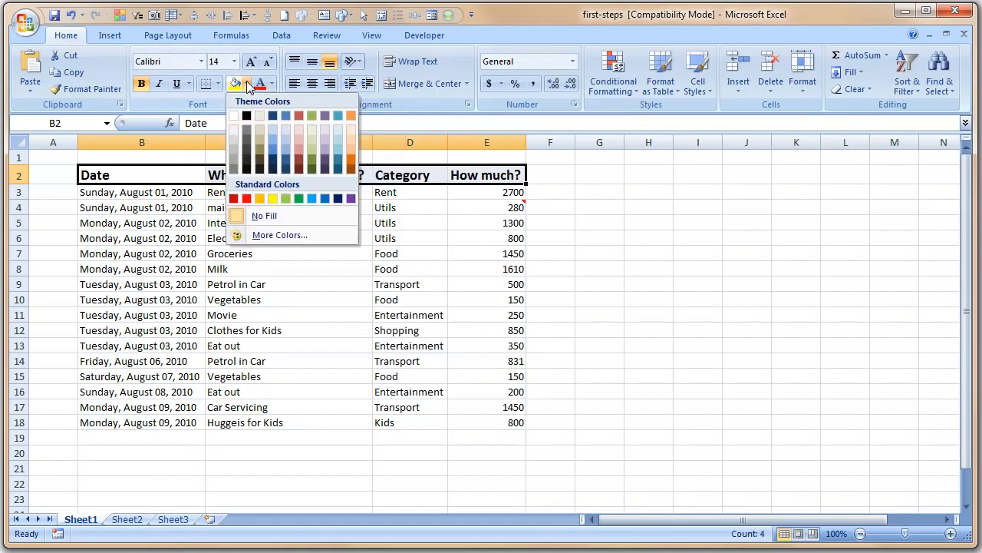
{"action": "left_click", "coordinate": [268, 154]}
{"action": "left_click", "coordinate": [590, 206]}
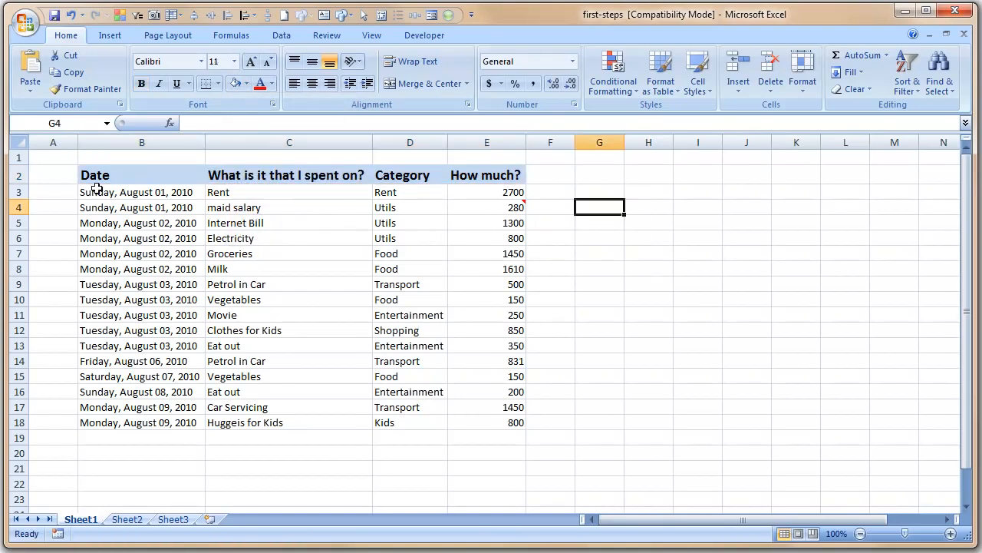
{"action": "left_click_drag", "start_coordinate": [88, 174], "coordinate": [503, 419]}
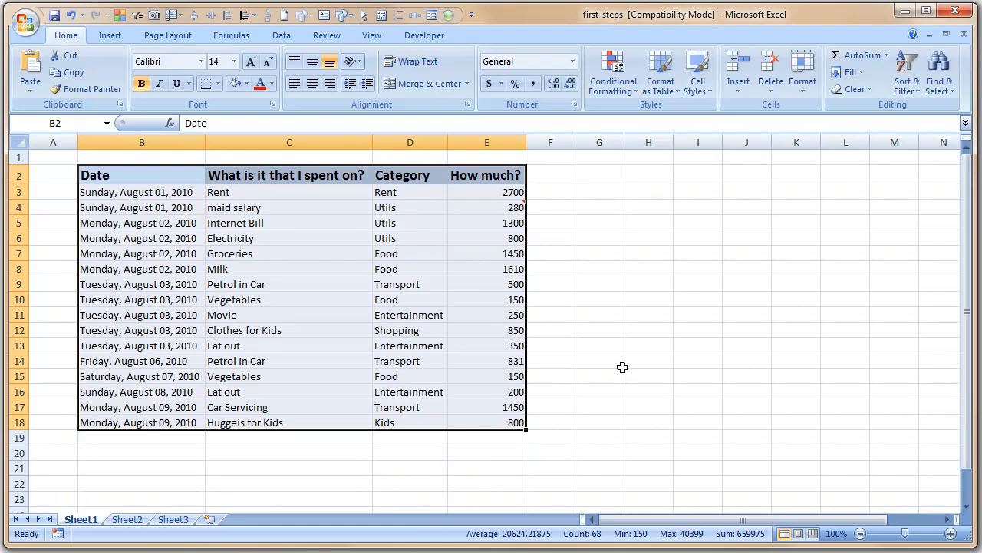
Extend the table range down to about row 50 and apply a thin Outside Borders outline
{"action": "key", "text": "shift+Down"}
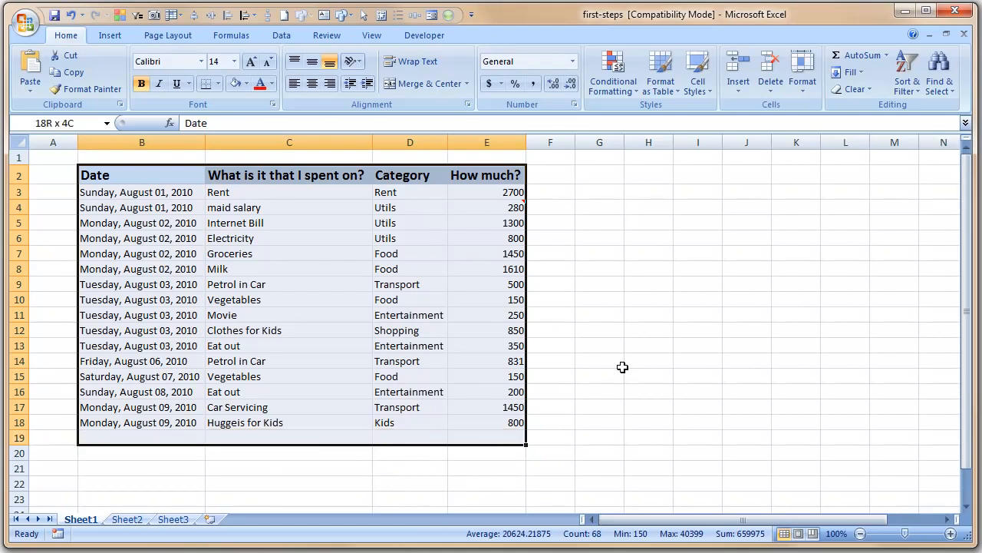
{"action": "key", "text": "shift+Down"}
{"action": "key", "text": "shift+Down"}
{"action": "key", "text": "shift+Down"}
{"action": "key", "text": "shift+Down"}
{"action": "key", "text": "shift+Down"}
{"action": "key", "text": "shift+Down"}
{"action": "key", "text": "shift+Down"}
{"action": "key", "text": "shift+Down"}
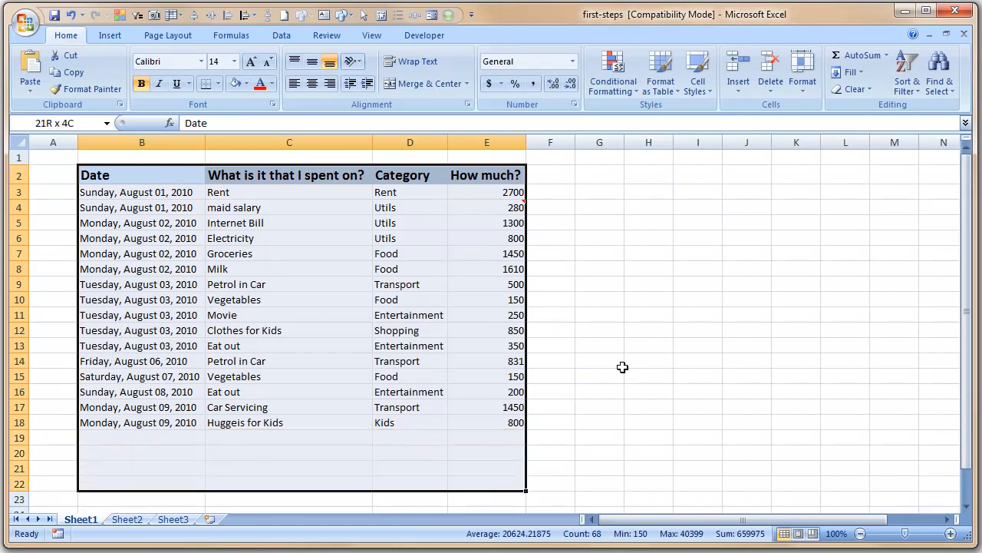
{"action": "key", "text": "shift+Down"}
{"action": "key", "text": "shift+Down"}
{"action": "key", "text": "shift+Down"}
{"action": "key", "text": "shift+Down"}
{"action": "key", "text": "shift+Down"}
{"action": "key", "text": "shift+Down"}
{"action": "key", "text": "shift+Down"}
{"action": "key", "text": "shift+Down"}
{"action": "key", "text": "shift+Down"}
{"action": "key", "text": "shift+Down"}
{"action": "key", "text": "shift+Down"}
{"action": "key", "text": "shift+Down"}
{"action": "key", "text": "shift+Down"}
{"action": "key", "text": "shift+Down"}
{"action": "key", "text": "shift+Down"}
{"action": "key", "text": "shift+Down"}
{"action": "key", "text": "shift+Down"}
{"action": "key", "text": "shift+Down"}
{"action": "key", "text": "shift+Down"}
{"action": "key", "text": "shift+Down"}
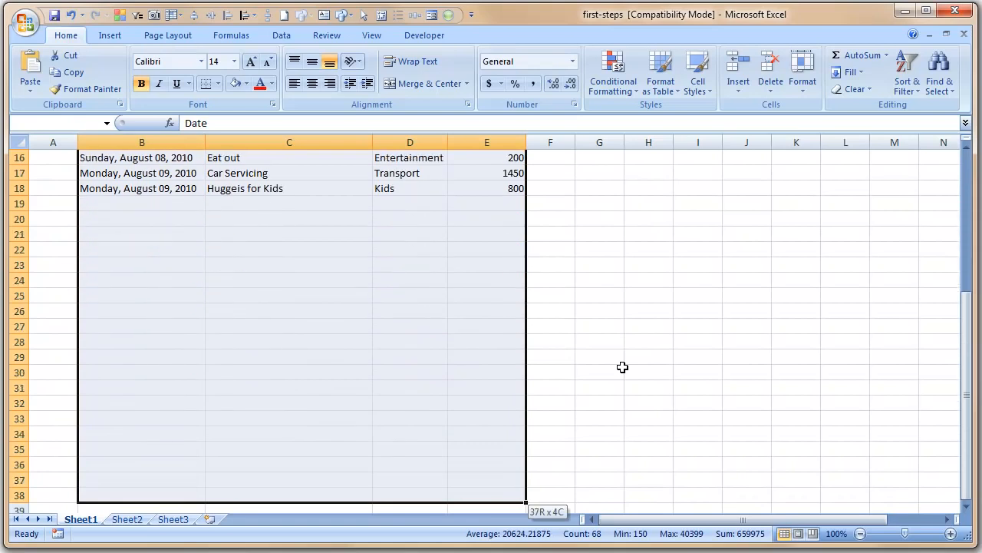
{"action": "key", "text": "shift+Down"}
{"action": "key", "text": "shift+Down"}
{"action": "key", "text": "shift+Down"}
{"action": "key", "text": "shift+Down"}
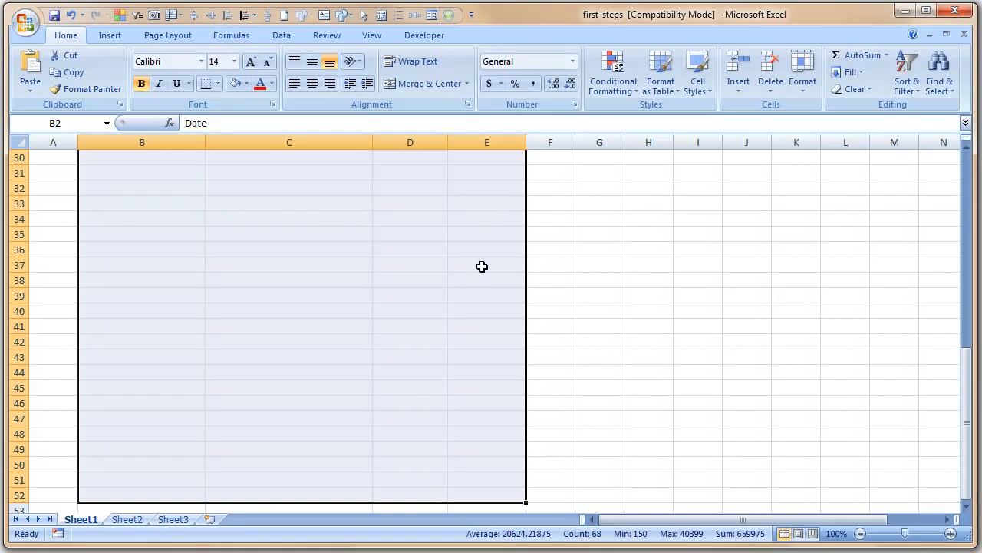
{"action": "left_click", "coordinate": [219, 88]}
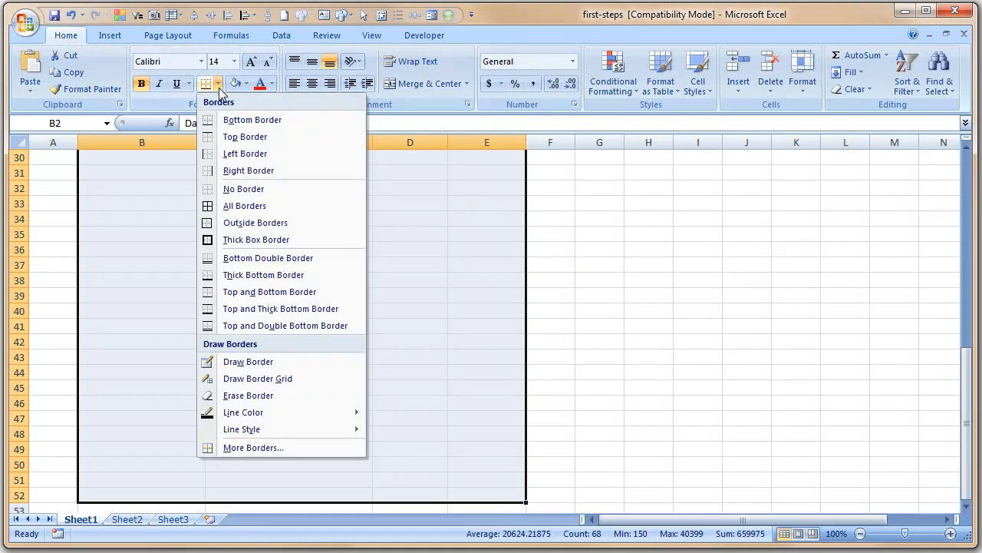
{"action": "left_click", "coordinate": [256, 222]}
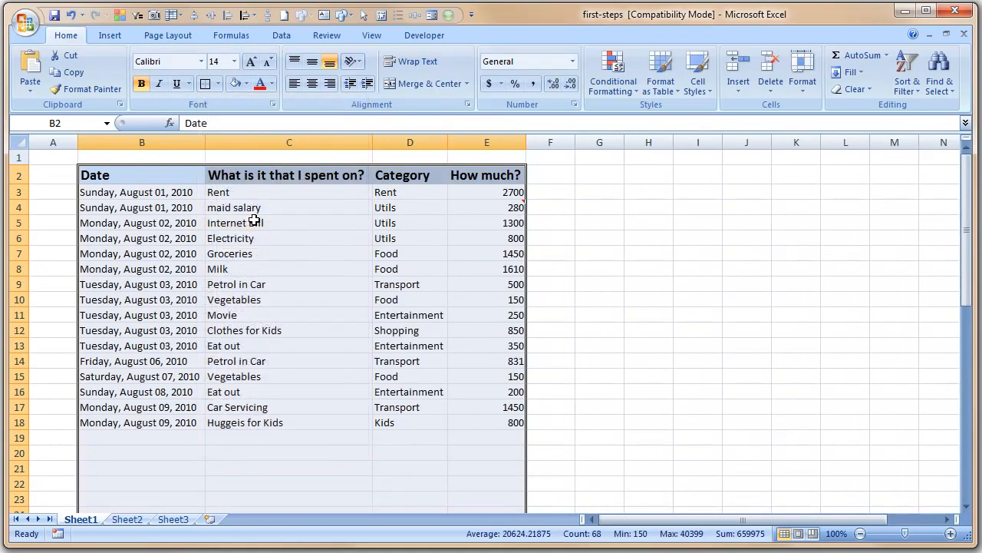
{"action": "left_click", "coordinate": [653, 288]}
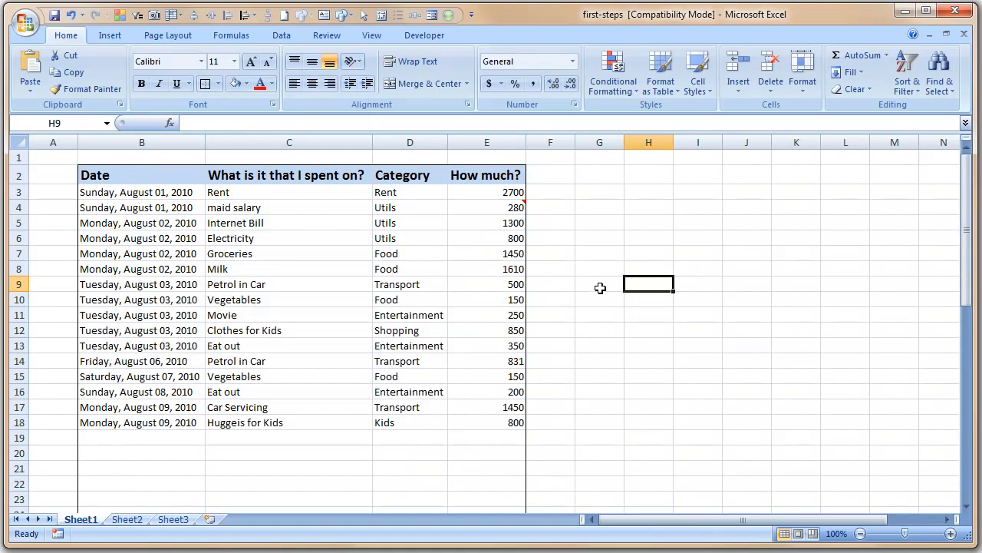
{"action": "scroll", "coordinate": [407, 323], "scroll_direction": "down", "scroll_amount": 5}
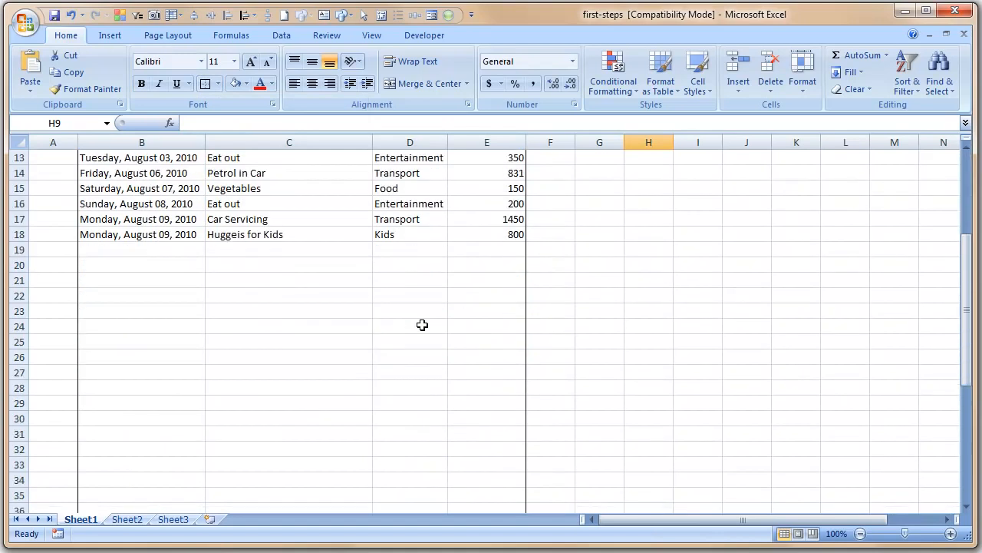
{"action": "scroll", "coordinate": [428, 307], "scroll_direction": "up", "scroll_amount": 5}
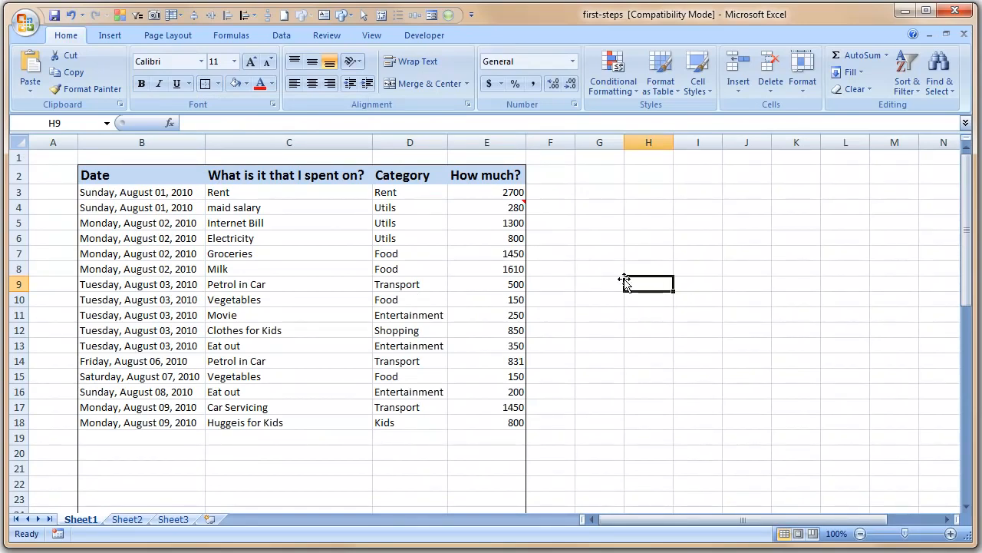
{"action": "left_click_drag", "start_coordinate": [86, 172], "coordinate": [499, 179]}
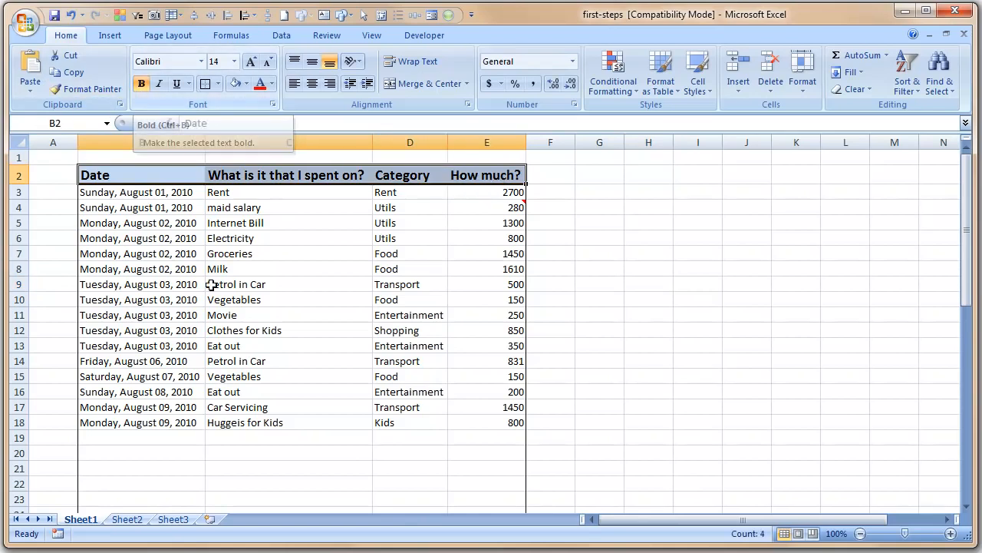
{"action": "left_click", "coordinate": [124, 195]}
{"action": "left_click_drag", "start_coordinate": [125, 195], "coordinate": [171, 421]}
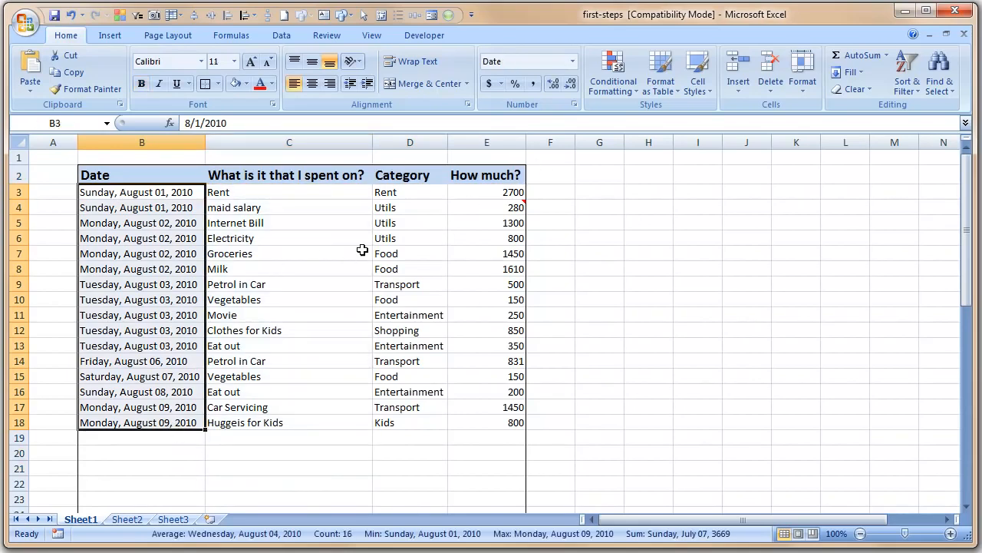
{"action": "left_click_drag", "start_coordinate": [143, 171], "coordinate": [466, 173]}
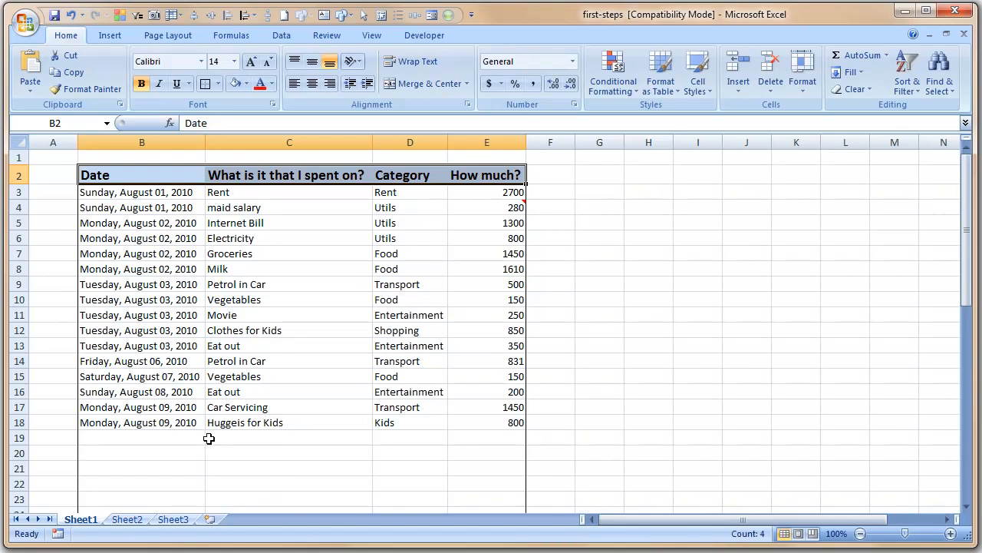
{"action": "left_click", "coordinate": [253, 438]}
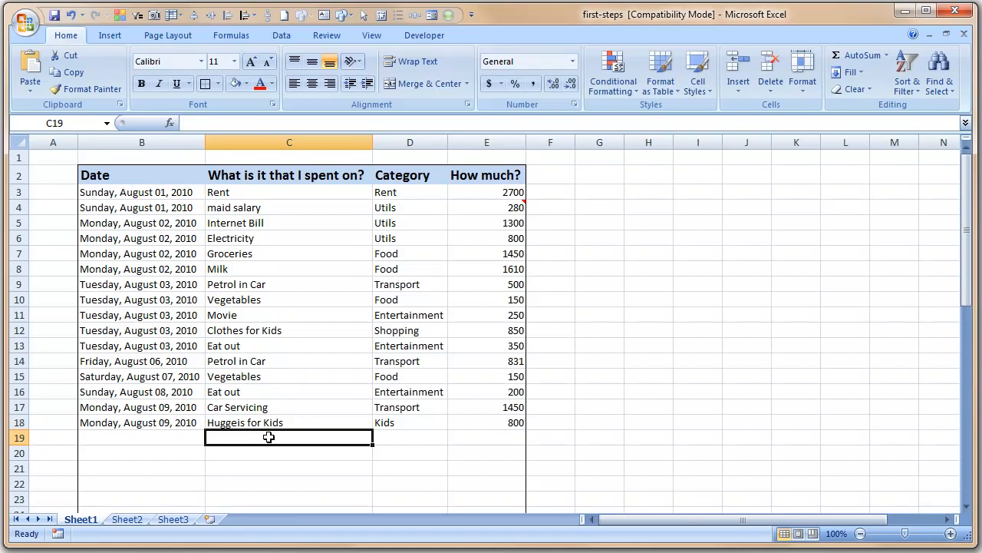
Enter the long description of buying a really big doll in C19
{"action": "type", "text": "Bought a big big I mean really big"}
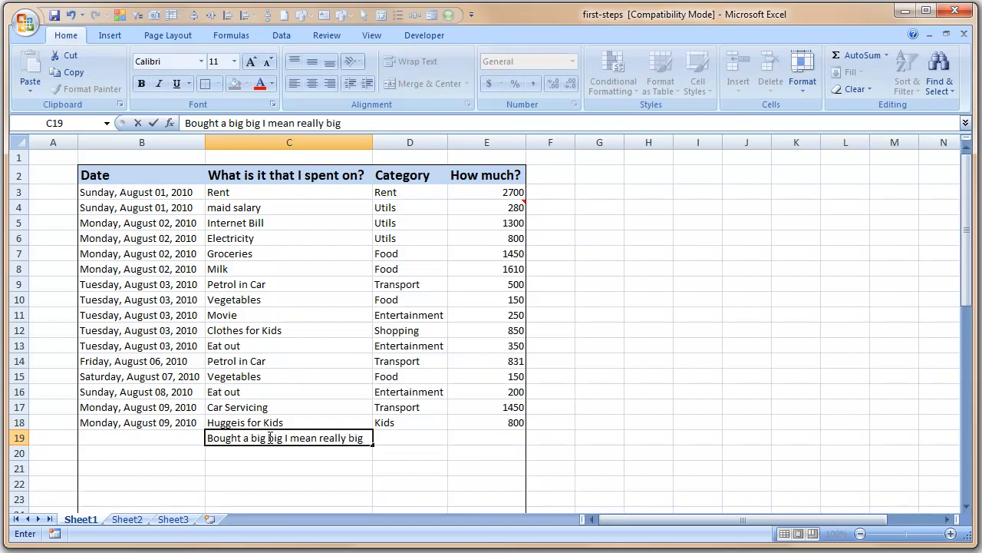
{"action": "type", "text": " doll for naks"}
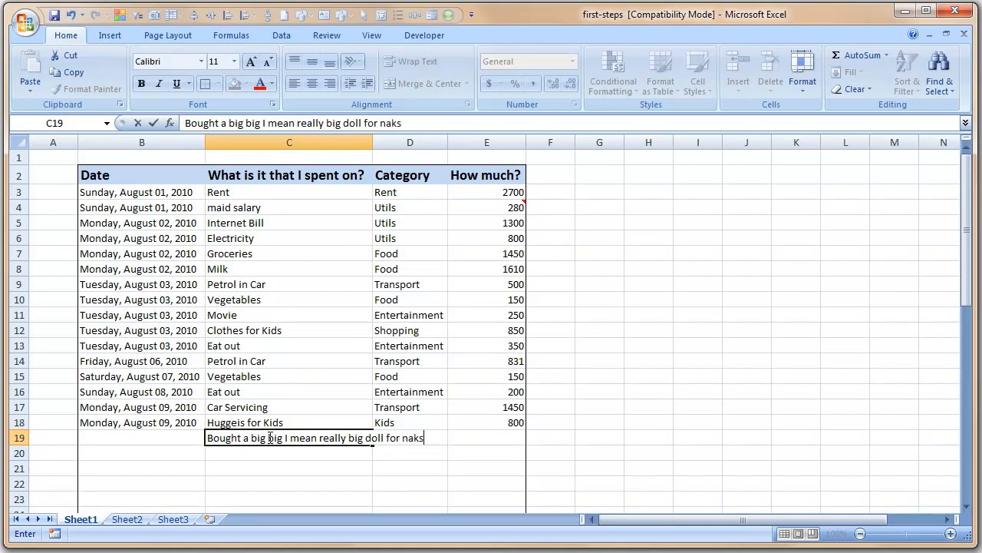
{"action": "type", "text": "hatra"}
{"action": "key", "text": "Return"}
{"action": "left_click", "coordinate": [269, 438]}
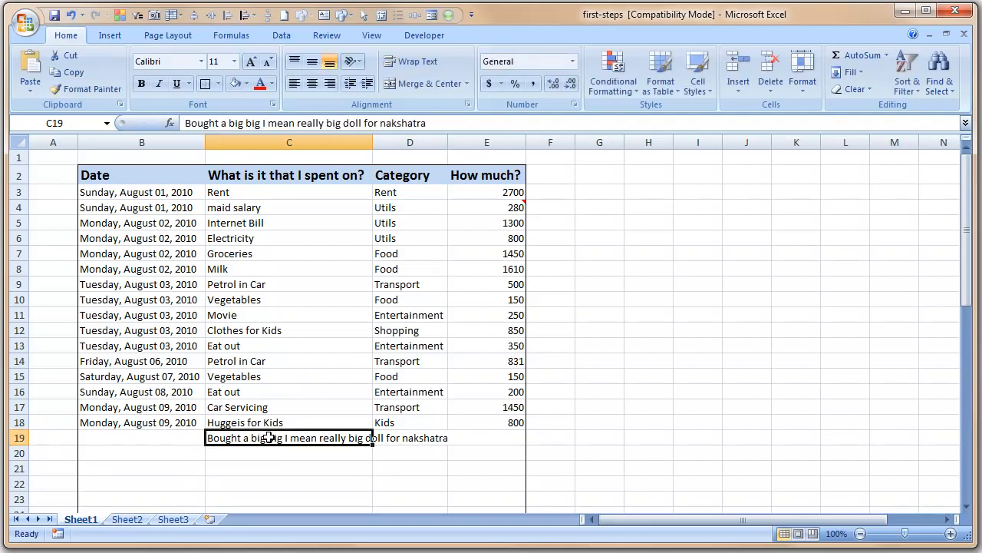
Give row 19 the category Shopping in D19 and amount 350 in E19
{"action": "key", "text": "Right"}
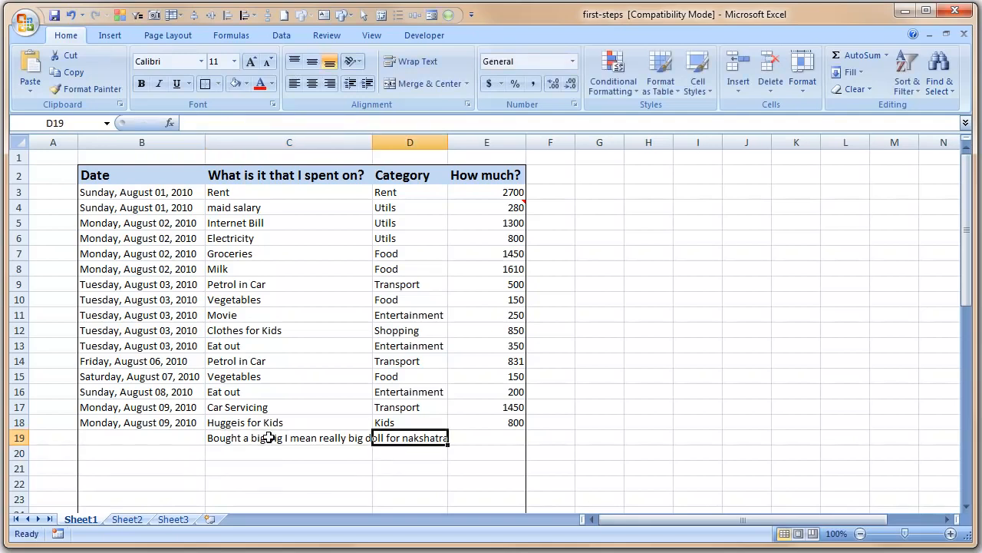
{"action": "type", "text": "E"}
{"action": "key", "text": "BackSpace"}
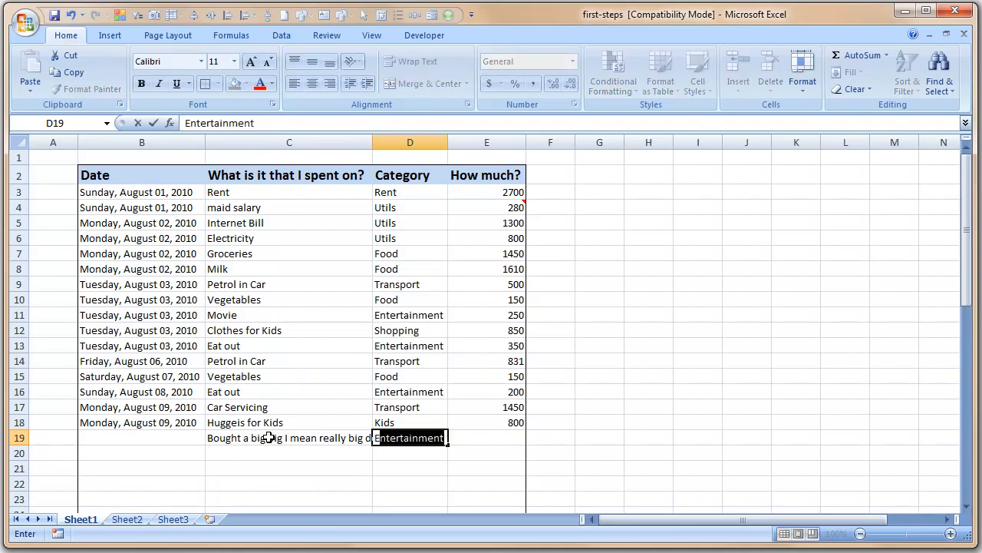
{"action": "key", "text": "BackSpace"}
{"action": "type", "text": "Shopping"}
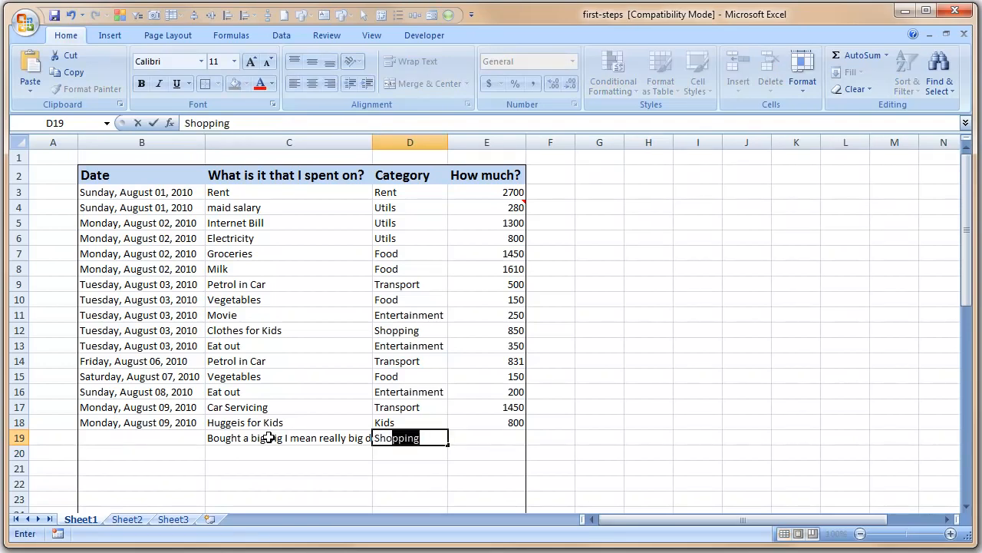
{"action": "key", "text": "Right"}
{"action": "type", "text": "350"}
{"action": "key", "text": "Return"}
{"action": "key", "text": "Up"}
{"action": "key", "text": "Left"}
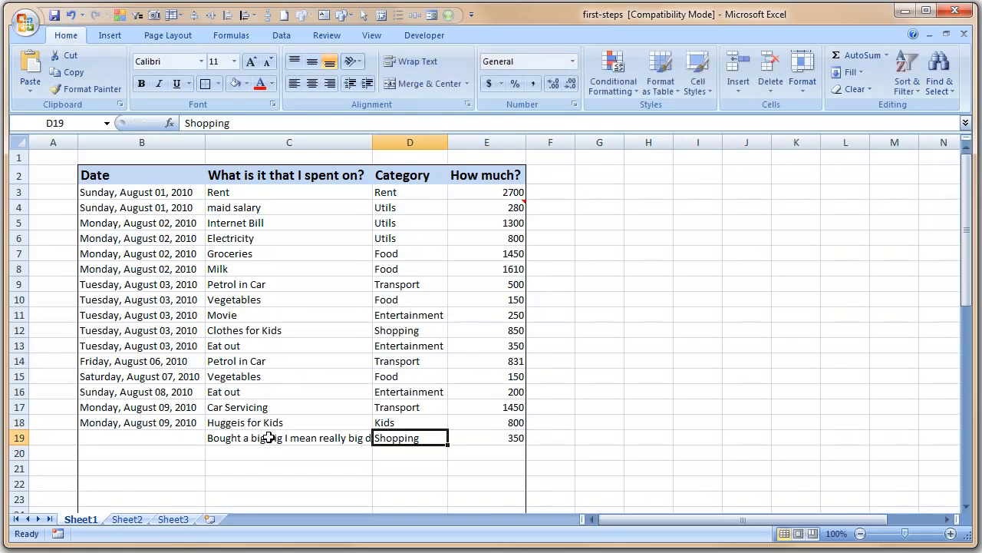
{"action": "key", "text": "Left"}
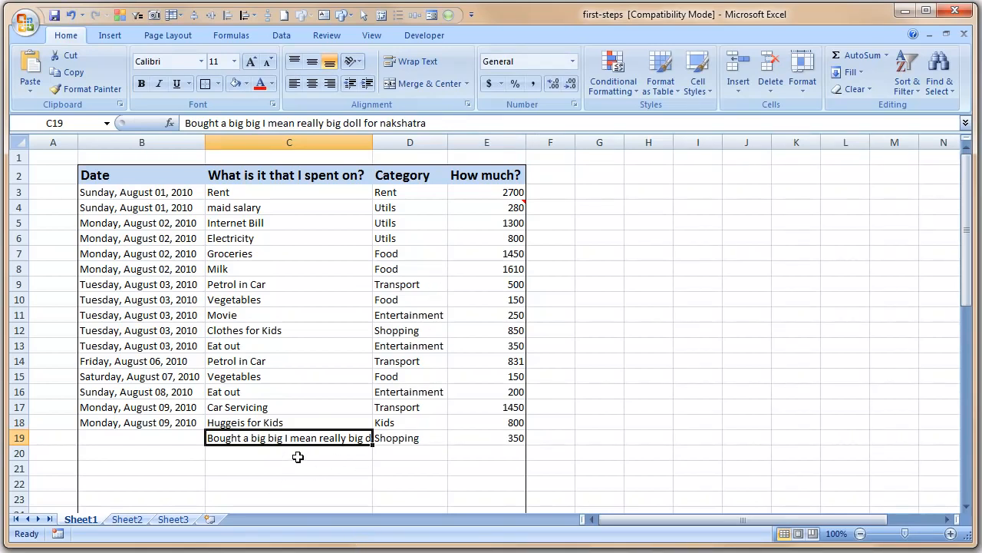
Turn on Wrap Text for the doll description in C19 and go to Sheet2
{"action": "left_click", "coordinate": [414, 62]}
{"action": "left_click", "coordinate": [706, 390]}
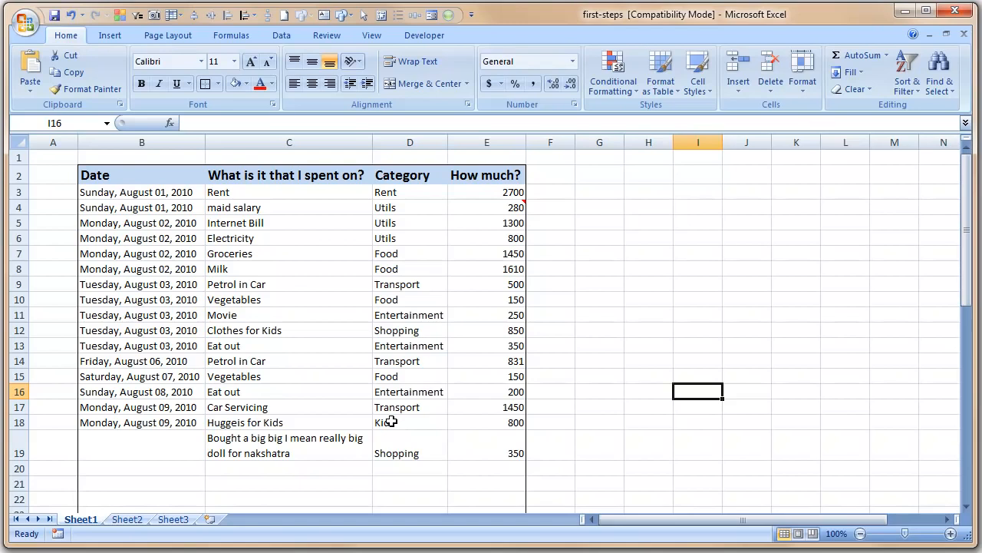
{"action": "left_click", "coordinate": [654, 409]}
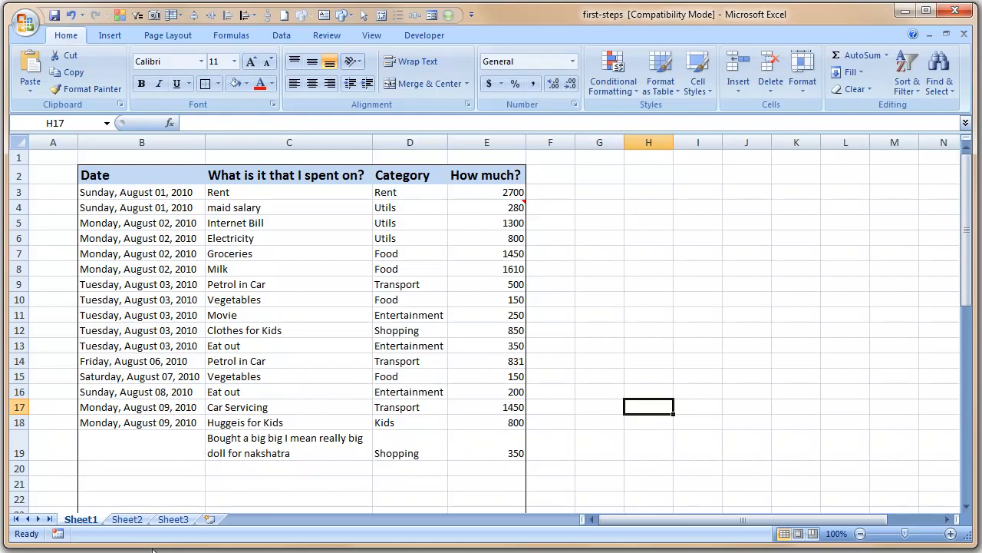
{"action": "left_click", "coordinate": [127, 519]}
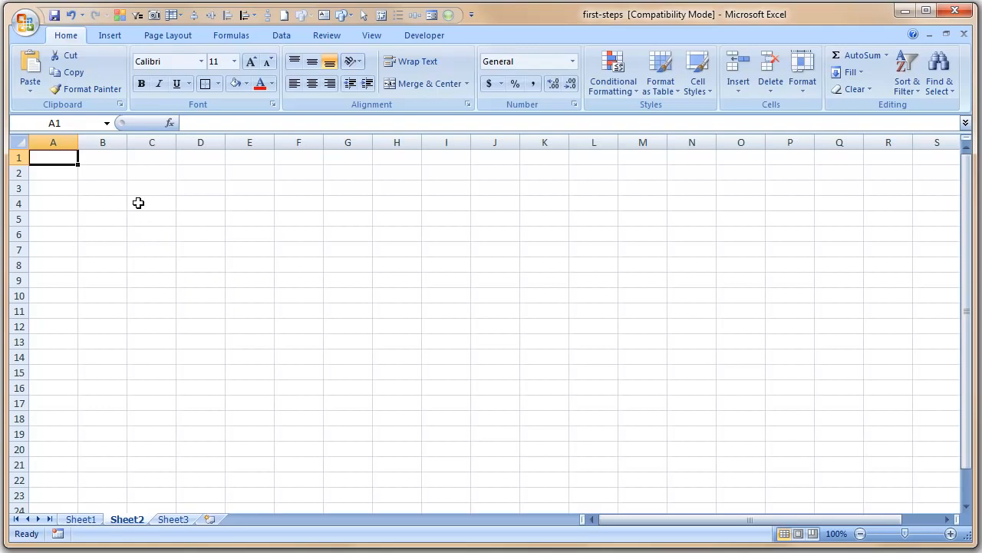
Draw a 32-point star over cells C5 to E9
{"action": "left_click", "coordinate": [113, 37]}
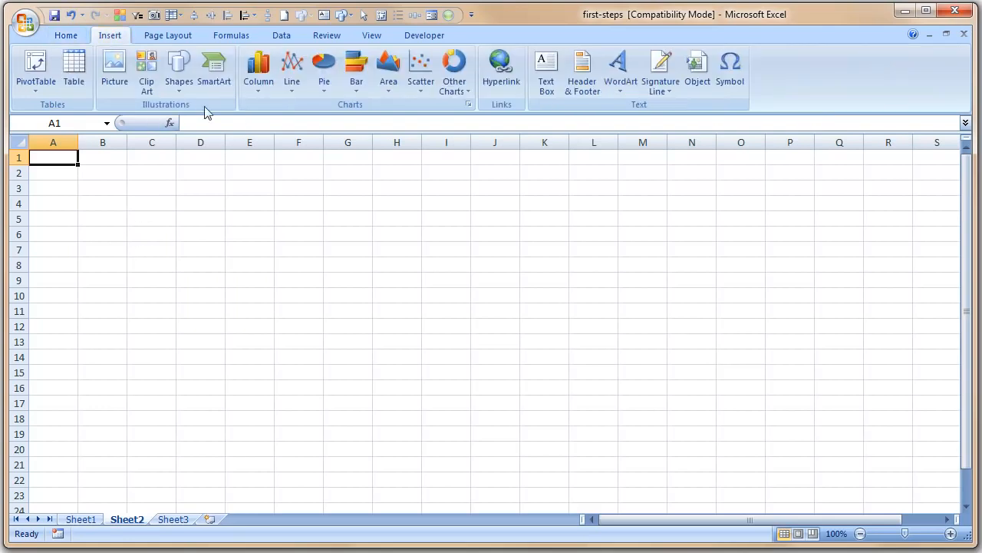
{"action": "left_click", "coordinate": [179, 71]}
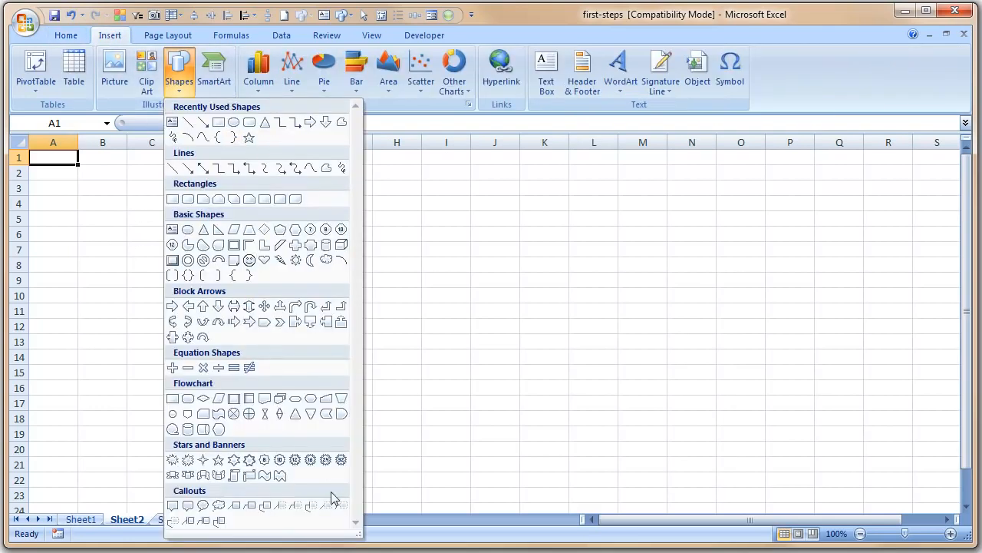
{"action": "left_click", "coordinate": [341, 459]}
{"action": "mouse_move", "coordinate": [132, 214]}
{"action": "left_mouse_down"}
{"action": "mouse_move", "coordinate": [181, 298]}
{"action": "mouse_move", "coordinate": [229, 285]}
{"action": "mouse_move", "coordinate": [221, 301]}
{"action": "left_mouse_up"}
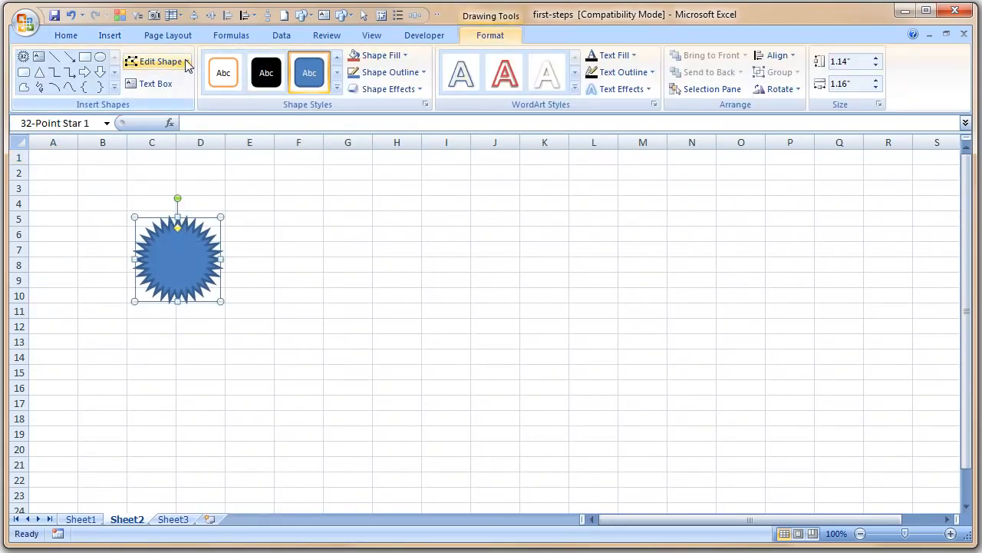
Draw an isosceles triangle right of the star and a large rounded rectangle over E13:I20
{"action": "left_click", "coordinate": [40, 72]}
{"action": "left_click_drag", "start_coordinate": [313, 201], "coordinate": [405, 293]}
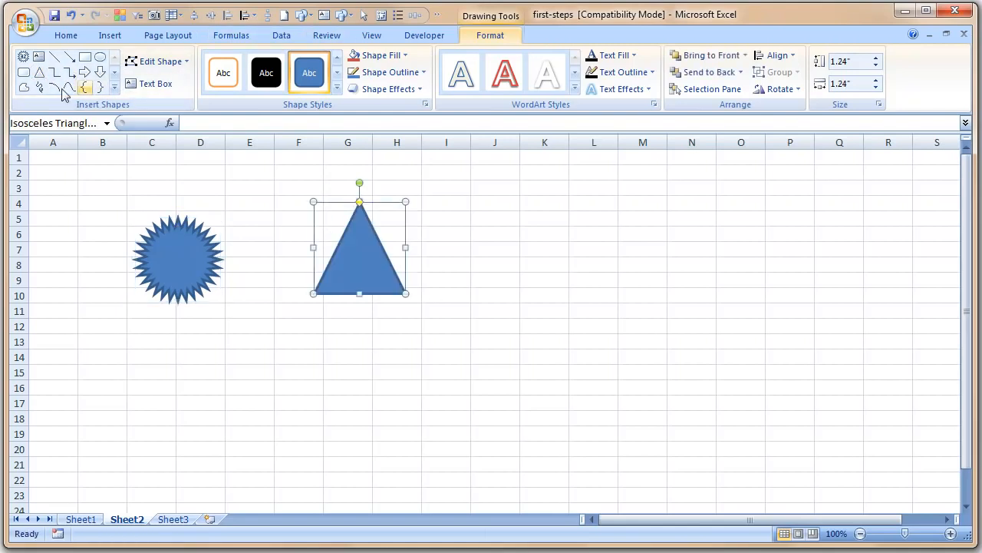
{"action": "left_click", "coordinate": [24, 72]}
{"action": "left_click_drag", "start_coordinate": [221, 344], "coordinate": [441, 456]}
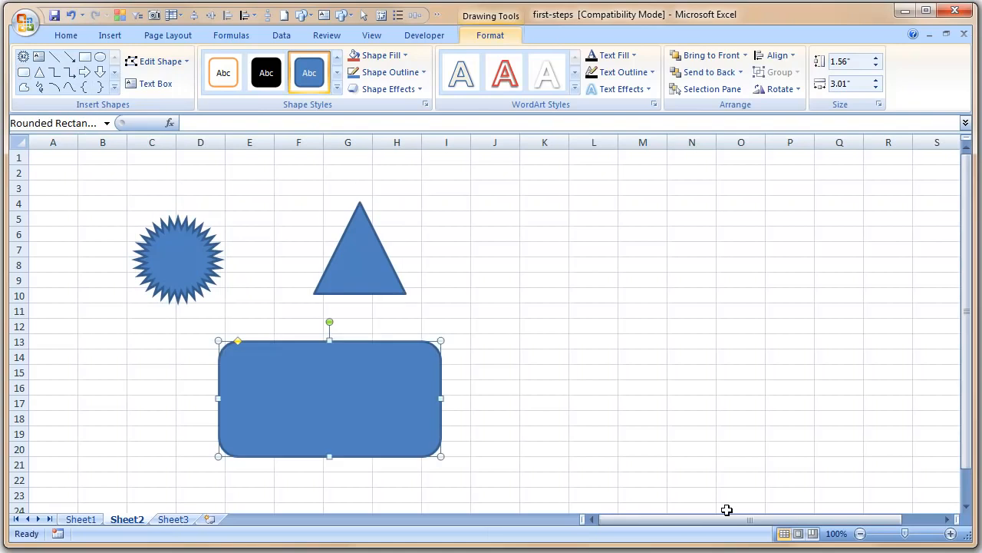
{"action": "key", "text": "Escape"}
{"action": "left_click", "coordinate": [511, 359]}
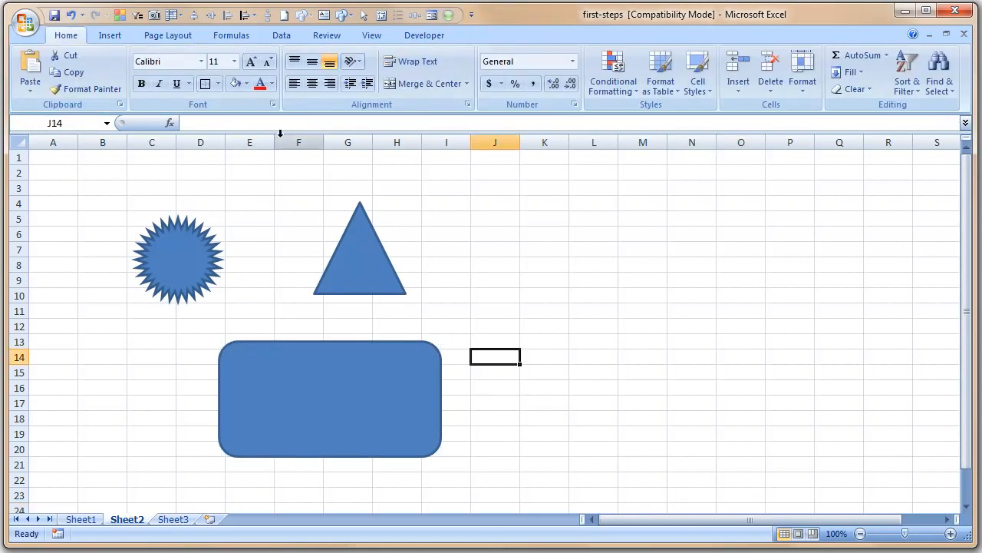
{"action": "left_click", "coordinate": [121, 39]}
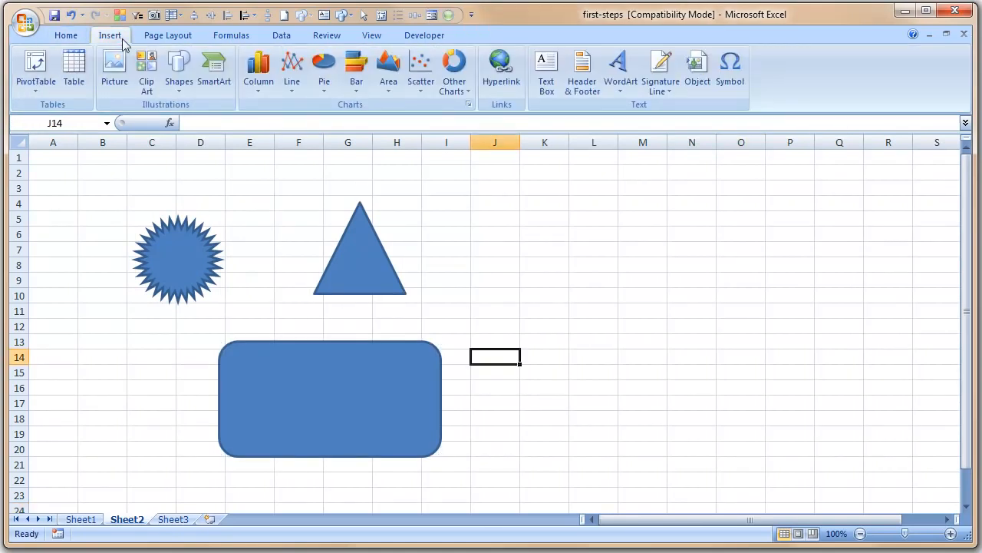
Choose Basic Cycle from the SmartArt Cycle layouts and insert it on Sheet2
{"action": "left_click", "coordinate": [207, 80]}
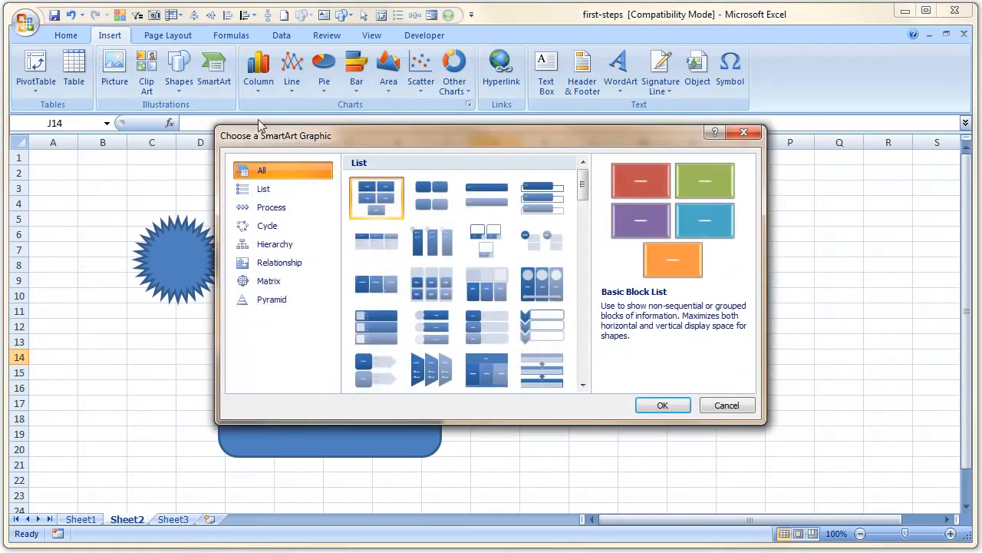
{"action": "mouse_move", "coordinate": [585, 198]}
{"action": "left_mouse_down"}
{"action": "mouse_move", "coordinate": [590, 260]}
{"action": "mouse_move", "coordinate": [597, 211]}
{"action": "left_mouse_up"}
{"action": "left_click", "coordinate": [303, 245]}
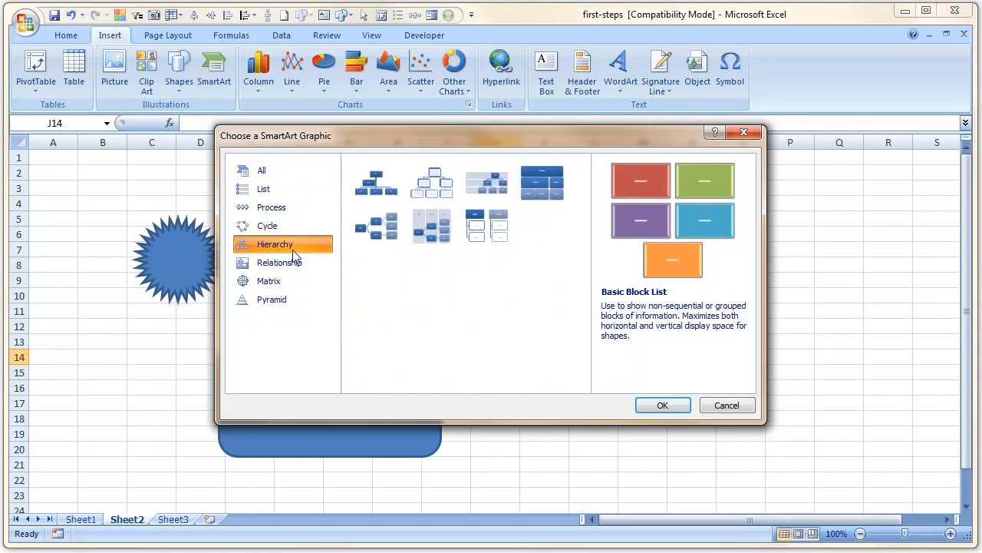
{"action": "left_click", "coordinate": [434, 189]}
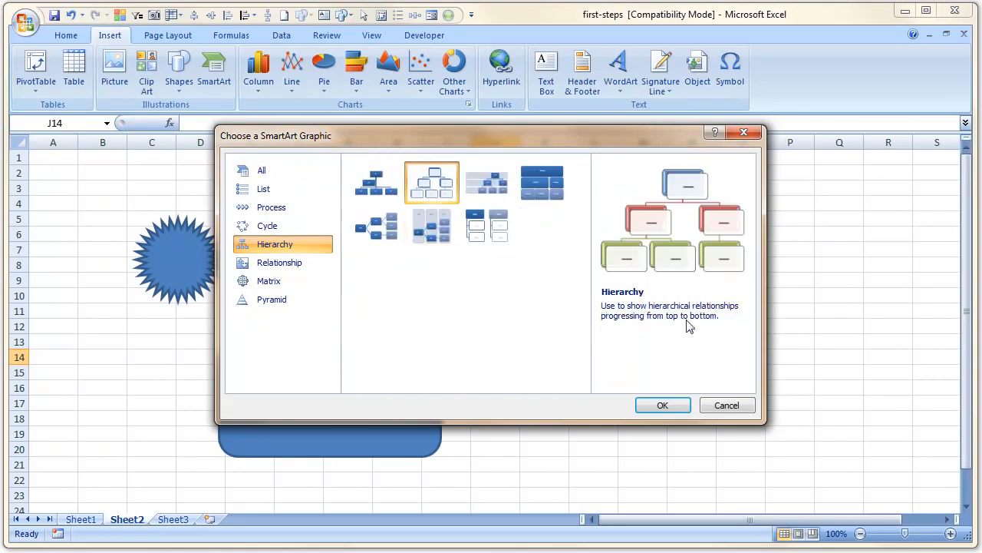
{"action": "left_click", "coordinate": [314, 225]}
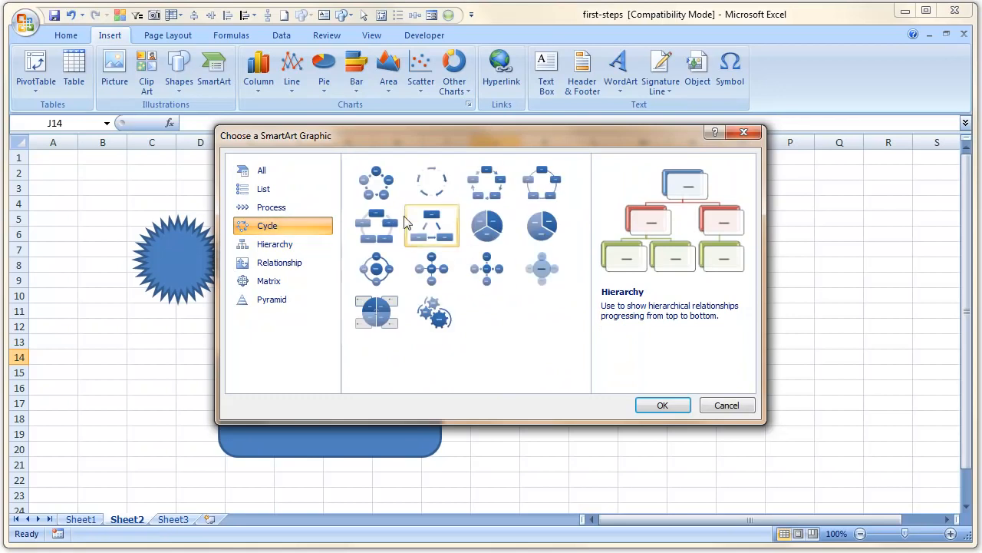
{"action": "left_click", "coordinate": [376, 182]}
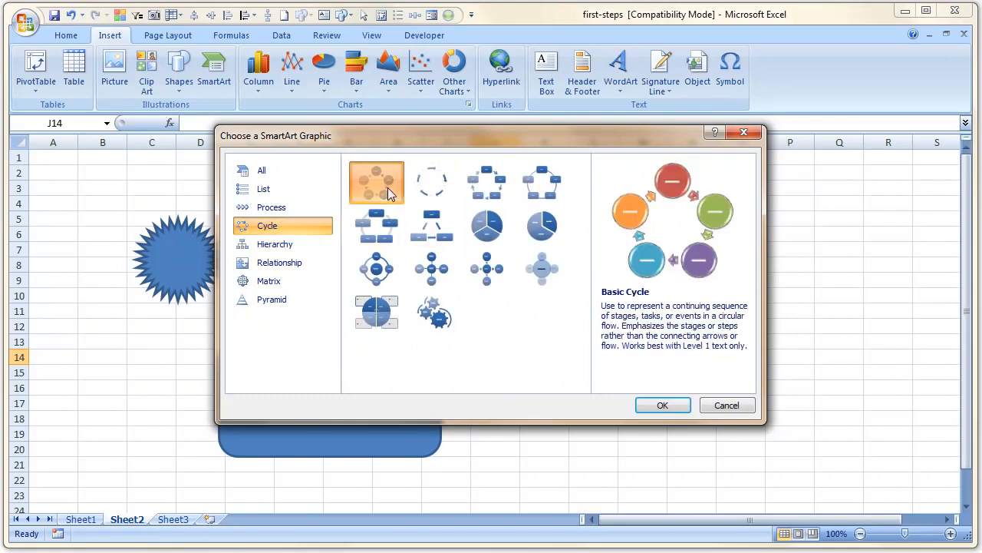
{"action": "left_click", "coordinate": [663, 406]}
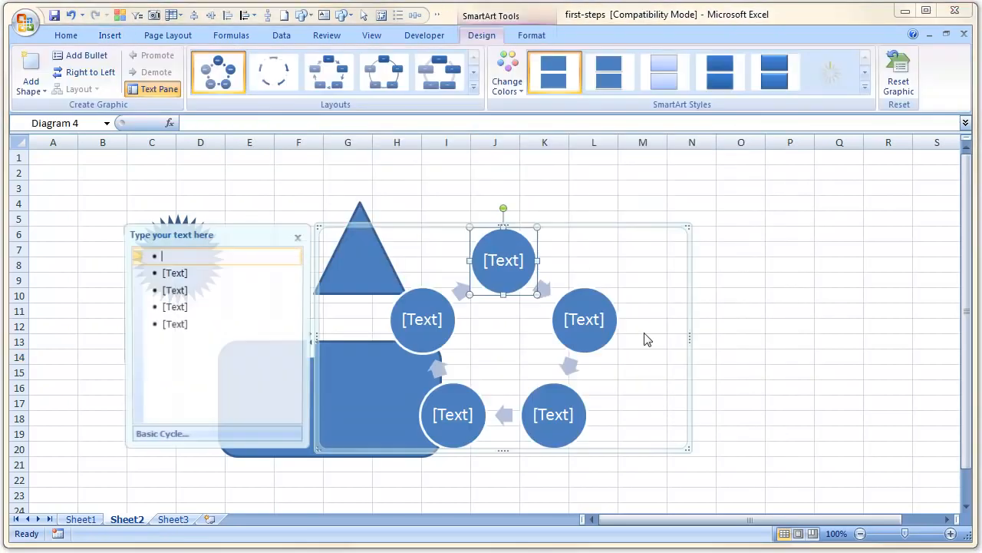
Move the cycle diagram to the right and label the first circle Induct
{"action": "left_click_drag", "start_coordinate": [568, 227], "coordinate": [829, 200]}
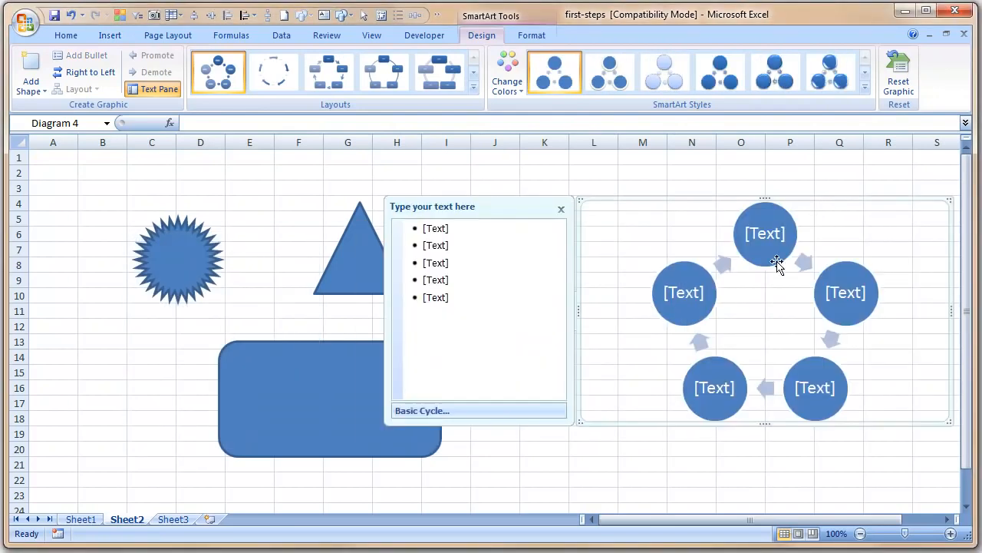
{"action": "left_click", "coordinate": [465, 228]}
{"action": "type", "text": "Ste"}
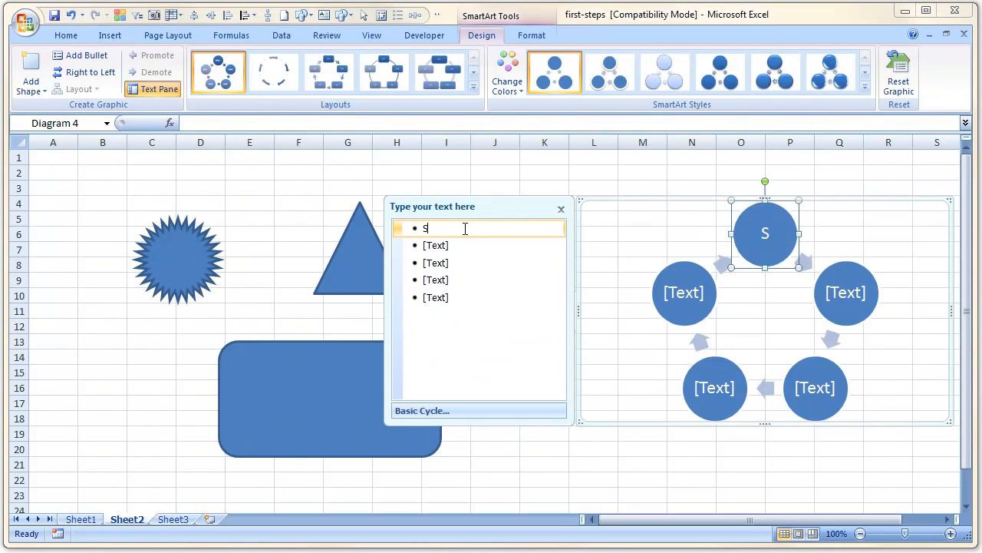
{"action": "key", "text": "BackSpace"}
{"action": "key", "text": "BackSpace"}
{"action": "key", "text": "BackSpace"}
{"action": "type", "text": "Un"}
{"action": "key", "text": "BackSpace"}
{"action": "key", "text": "BackSpace"}
{"action": "type", "text": "Induct"}
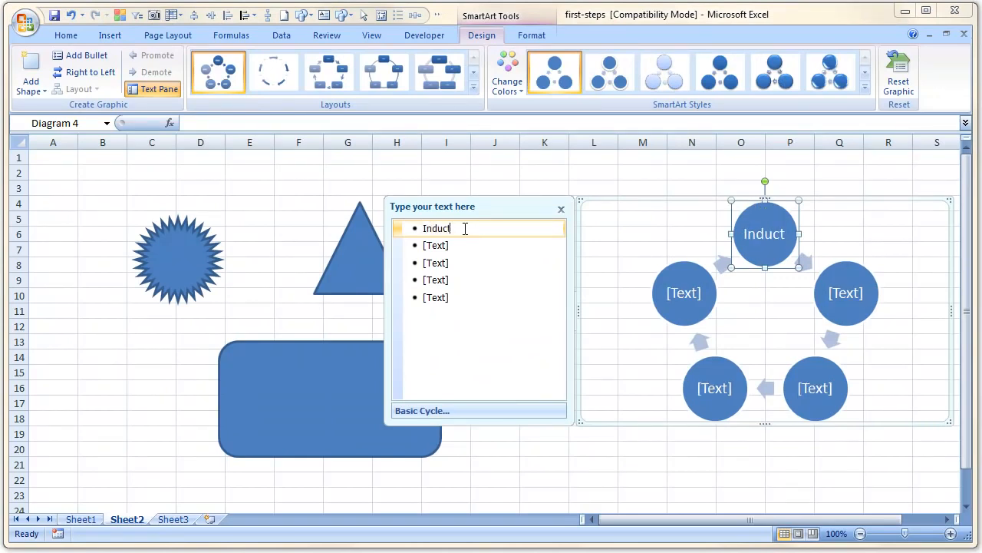
{"action": "key", "text": "Return"}
Label the remaining circles Short Assignment, Test, Long Assignment and Post Onsite
{"action": "type", "text": "Short Assignment"}
{"action": "key", "text": "Return"}
{"action": "type", "text": "Test"}
{"action": "key", "text": "Return"}
{"action": "type", "text": "Long Assignment"}
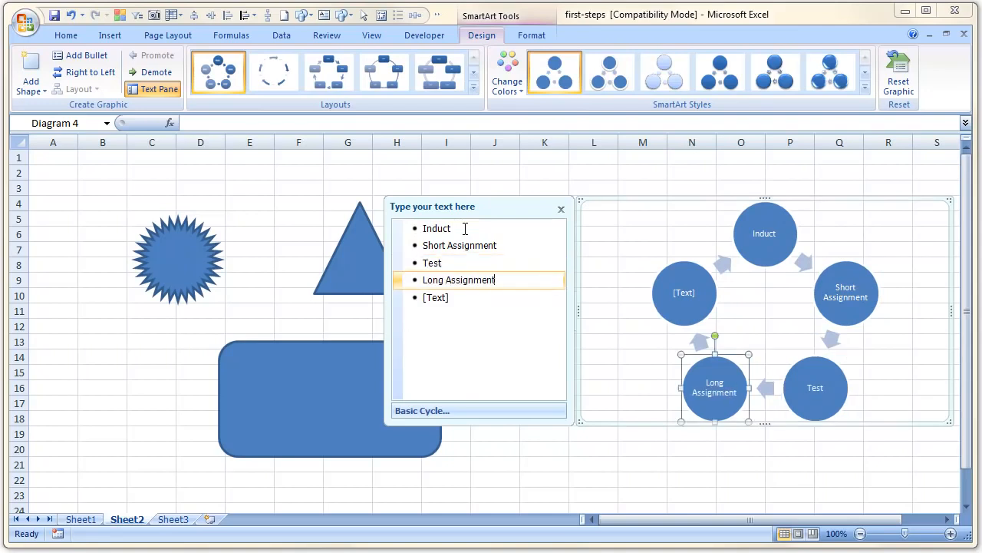
{"action": "key", "text": "Down"}
{"action": "type", "text": "Post Onsite"}
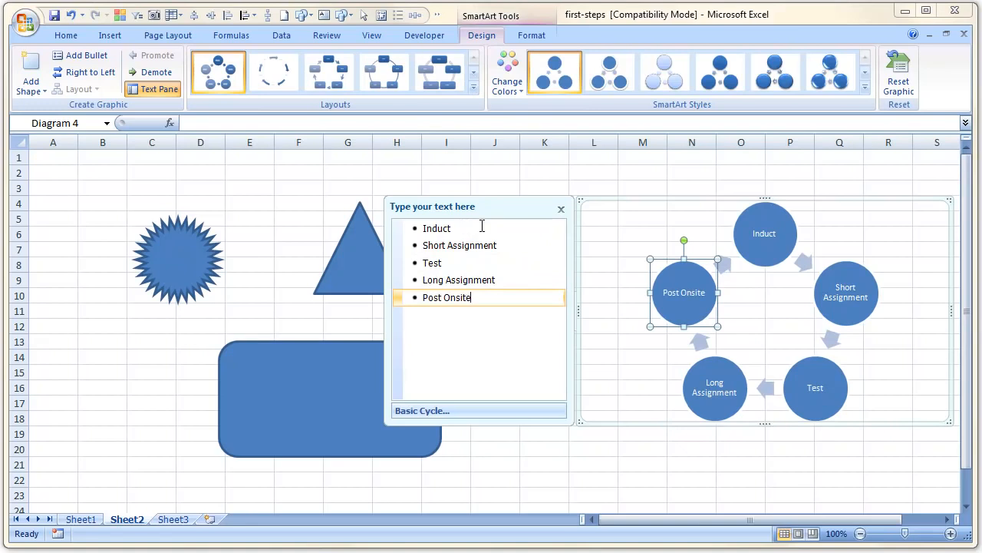
{"action": "left_click", "coordinate": [666, 195]}
{"action": "left_click", "coordinate": [634, 170]}
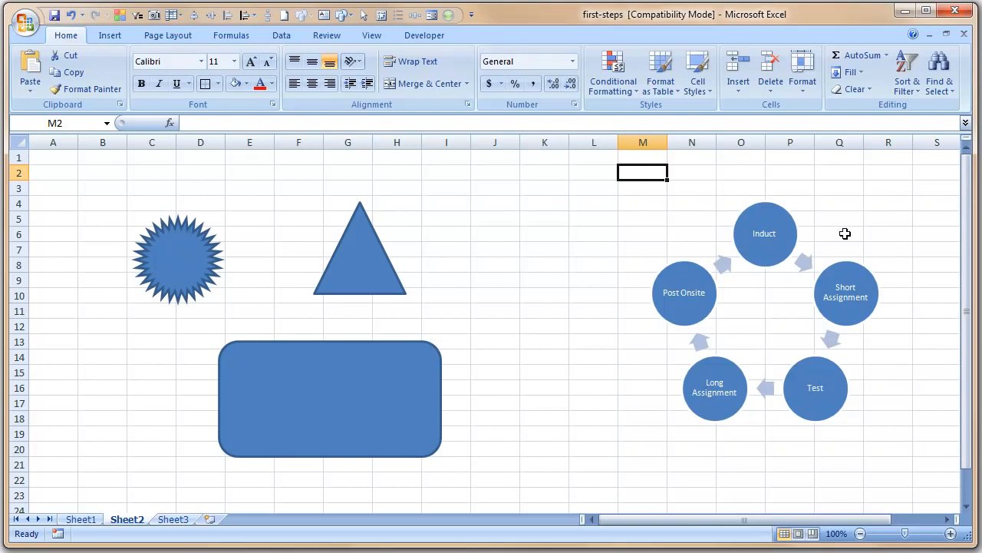
{"action": "left_click", "coordinate": [857, 213]}
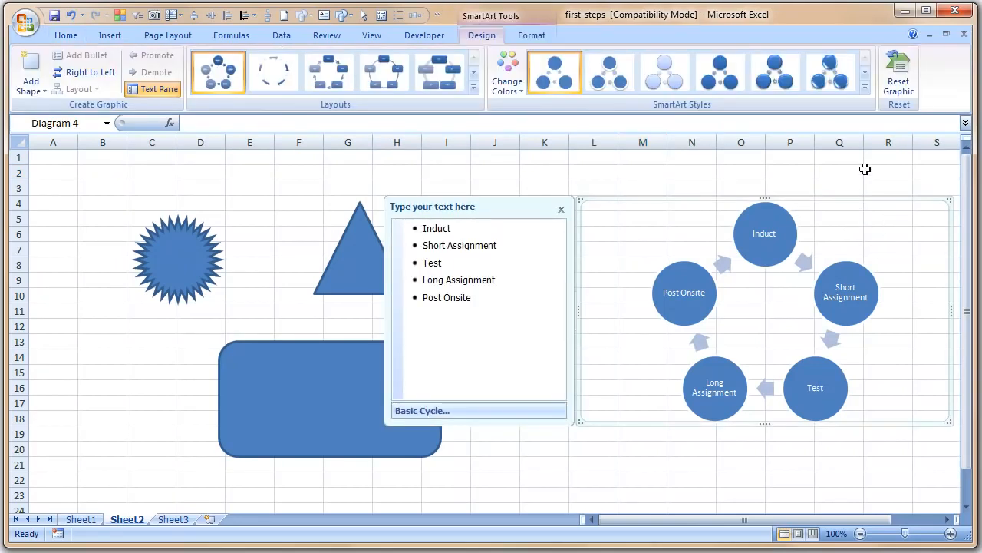
{"action": "left_click", "coordinate": [512, 188]}
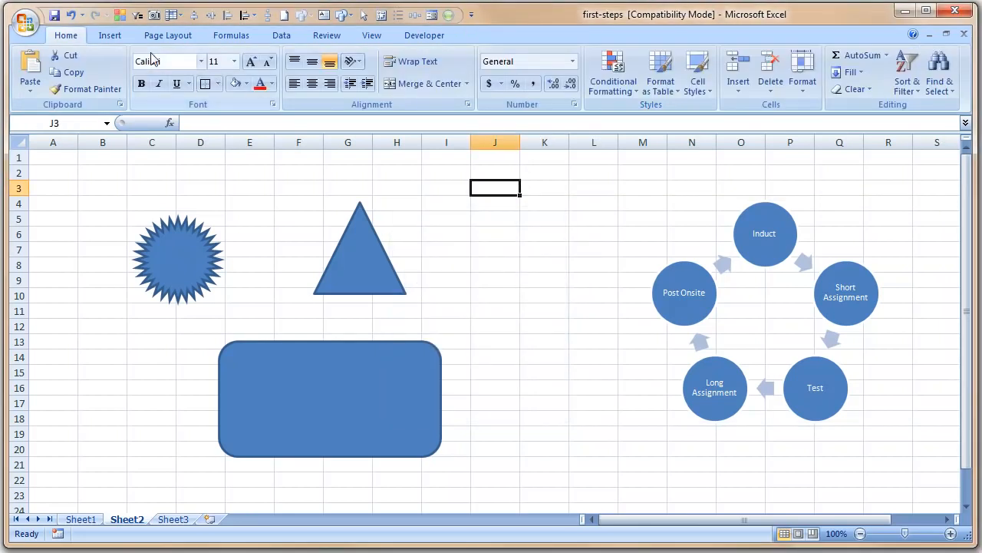
{"action": "left_click", "coordinate": [110, 35]}
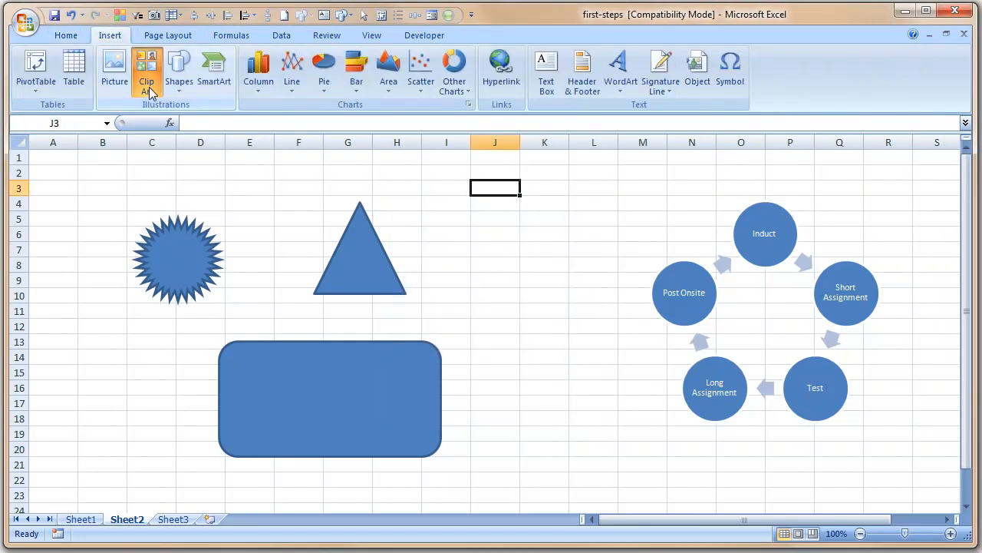
{"action": "left_click", "coordinate": [147, 90]}
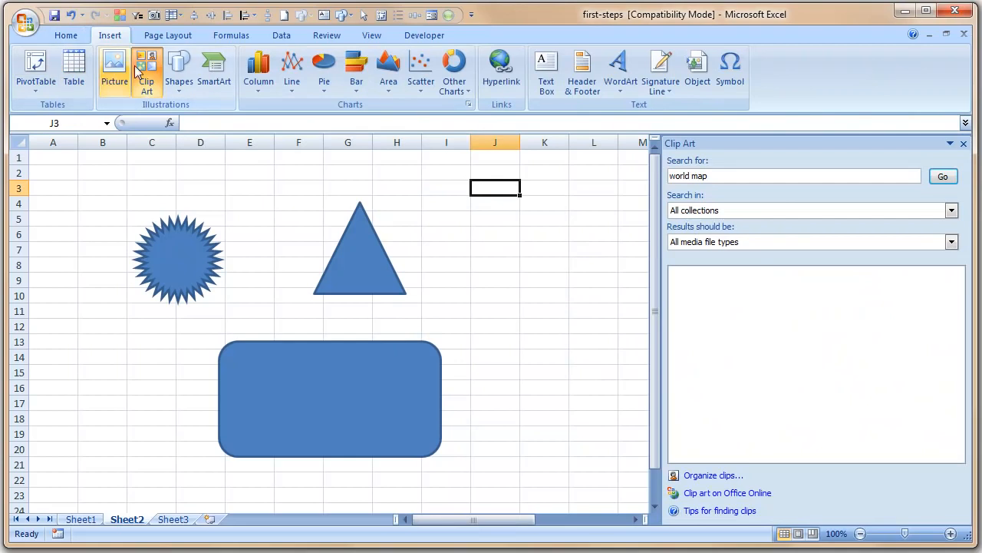
{"action": "left_click", "coordinate": [763, 176]}
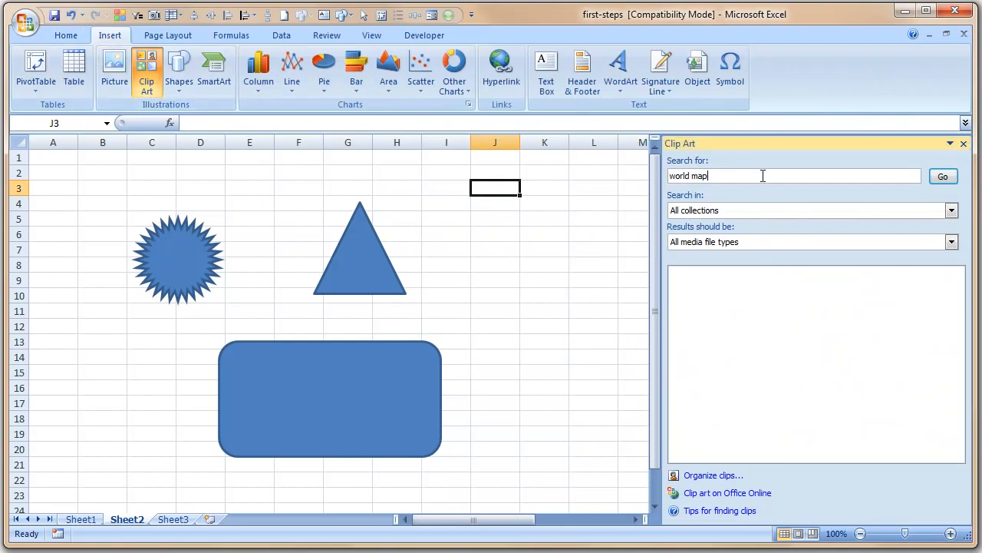
{"action": "left_click_drag", "start_coordinate": [763, 176], "coordinate": [739, 176]}
{"action": "type", "text": "g"}
{"action": "key", "text": "Return"}
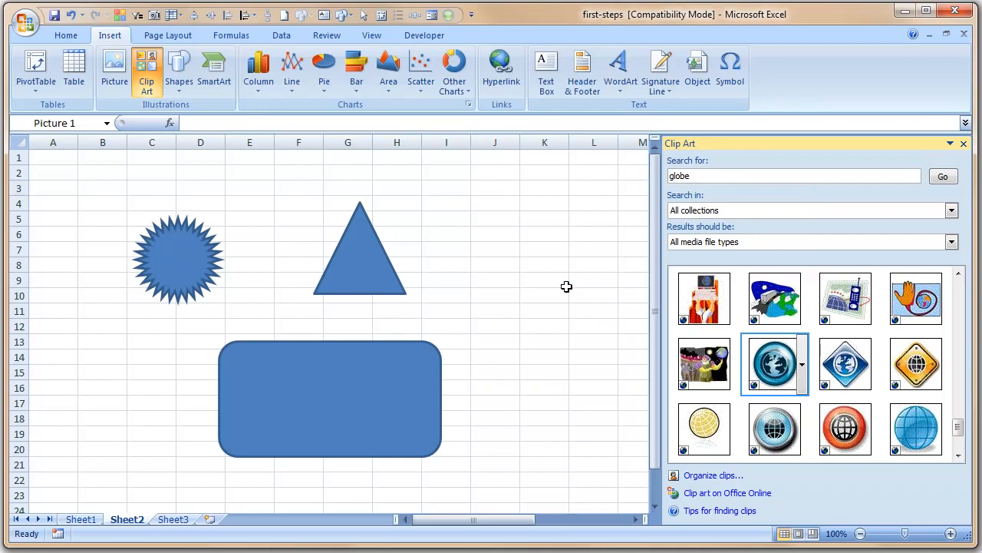
{"action": "left_click", "coordinate": [963, 143]}
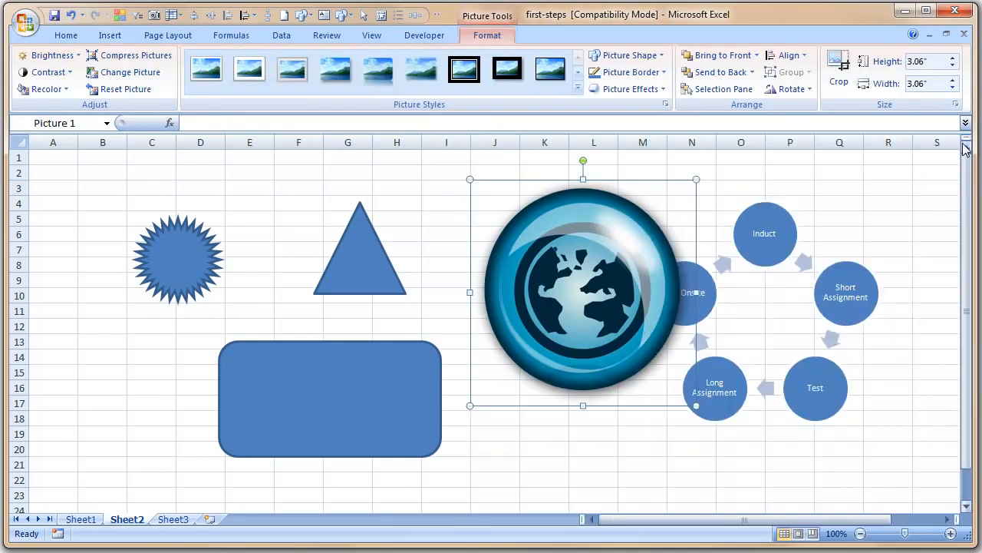
{"action": "left_click", "coordinate": [643, 465]}
{"action": "left_click", "coordinate": [683, 347]}
{"action": "key", "text": "Delete"}
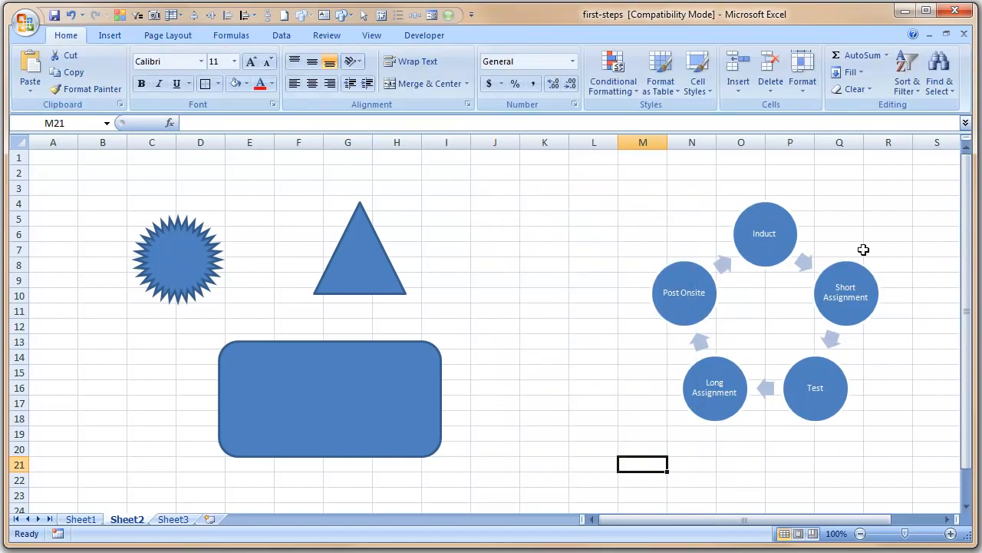
Insert the photo of the two children from Pictures > july 31 kids onto Sheet2
{"action": "left_click", "coordinate": [110, 36]}
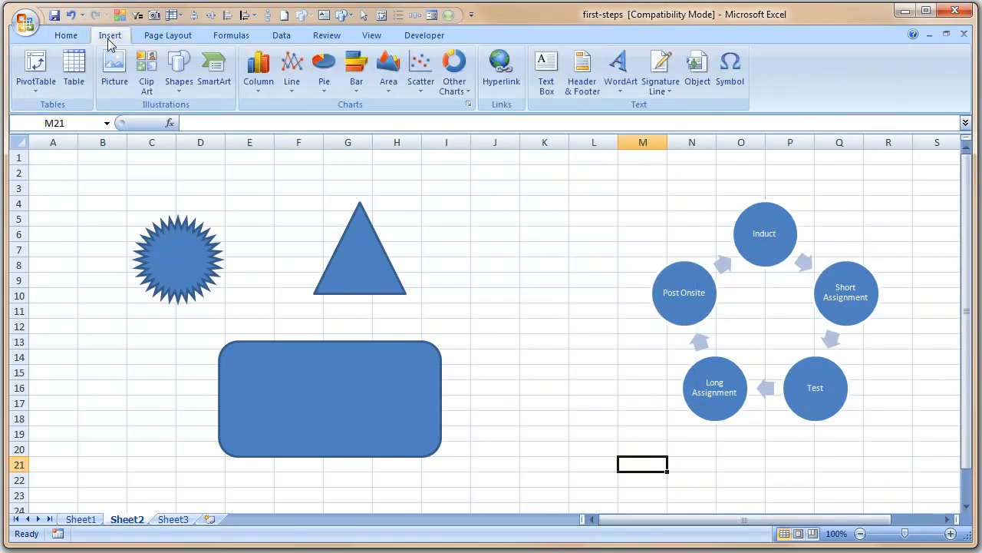
{"action": "left_click", "coordinate": [113, 82]}
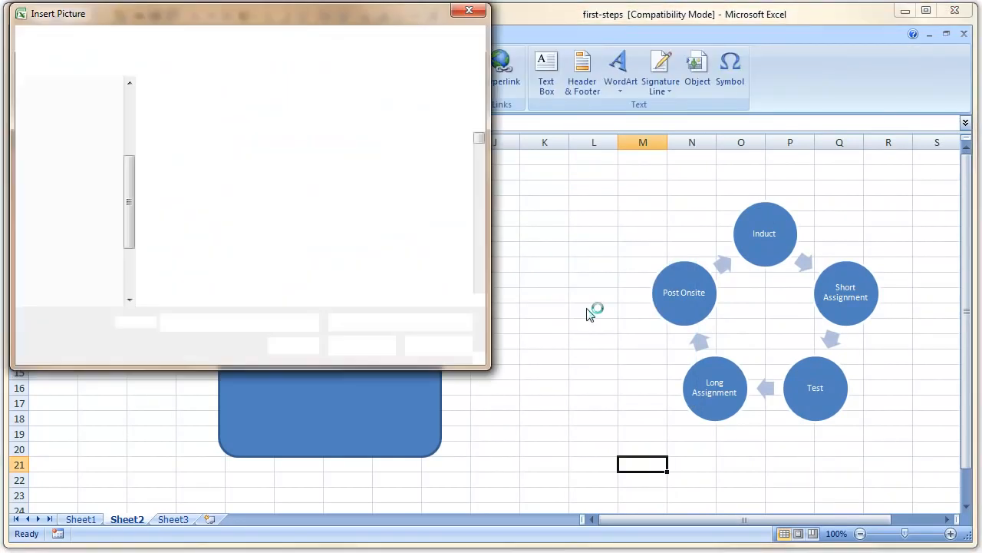
{"action": "left_click_drag", "start_coordinate": [331, 28], "coordinate": [597, 89]}
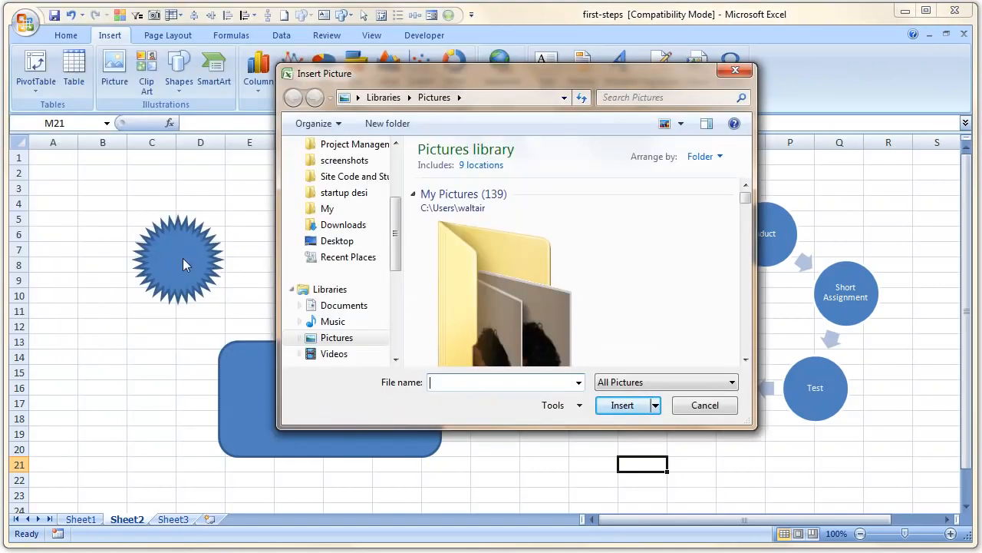
{"action": "left_click_drag", "start_coordinate": [396, 223], "coordinate": [396, 253]}
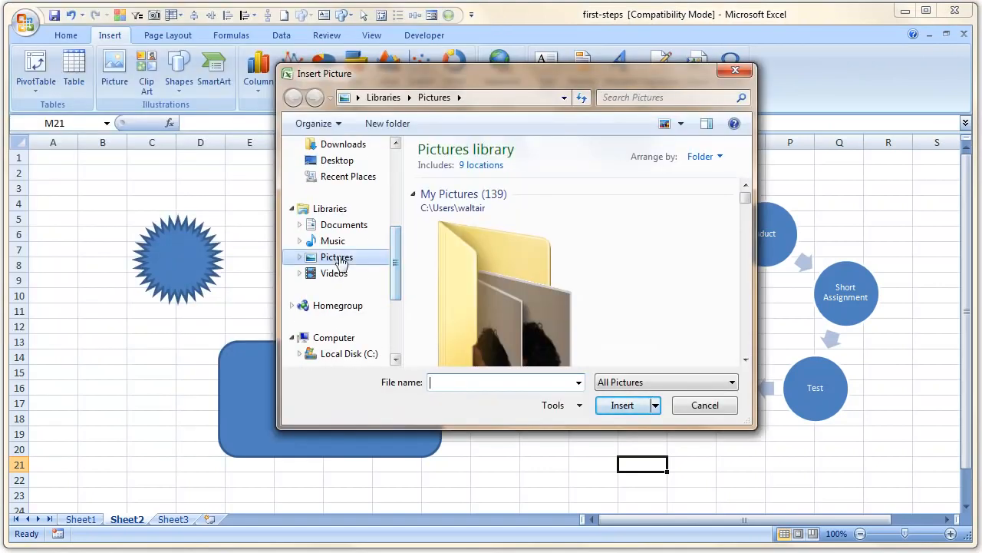
{"action": "left_click_drag", "start_coordinate": [746, 200], "coordinate": [748, 230]}
{"action": "left_click", "coordinate": [502, 211]}
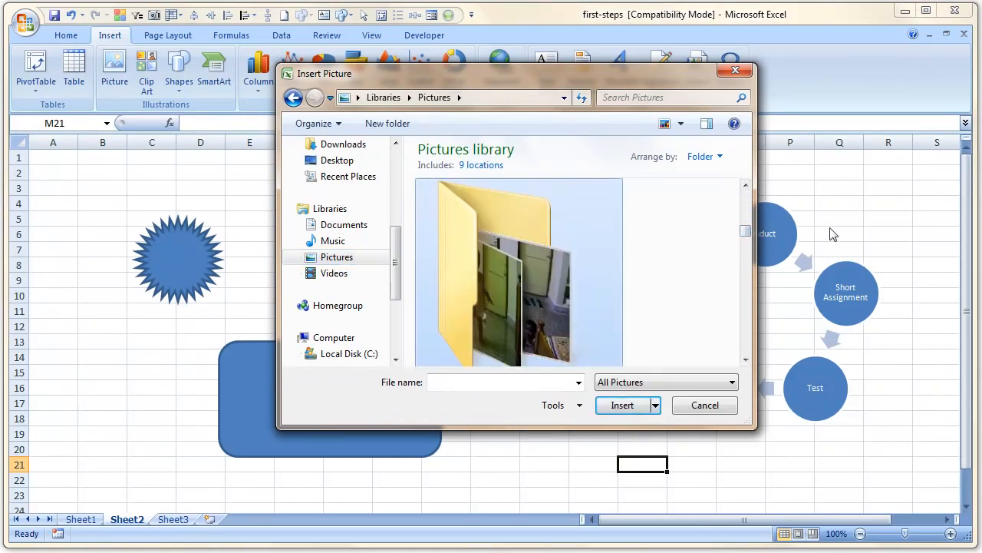
{"action": "left_click_drag", "start_coordinate": [748, 234], "coordinate": [748, 238]}
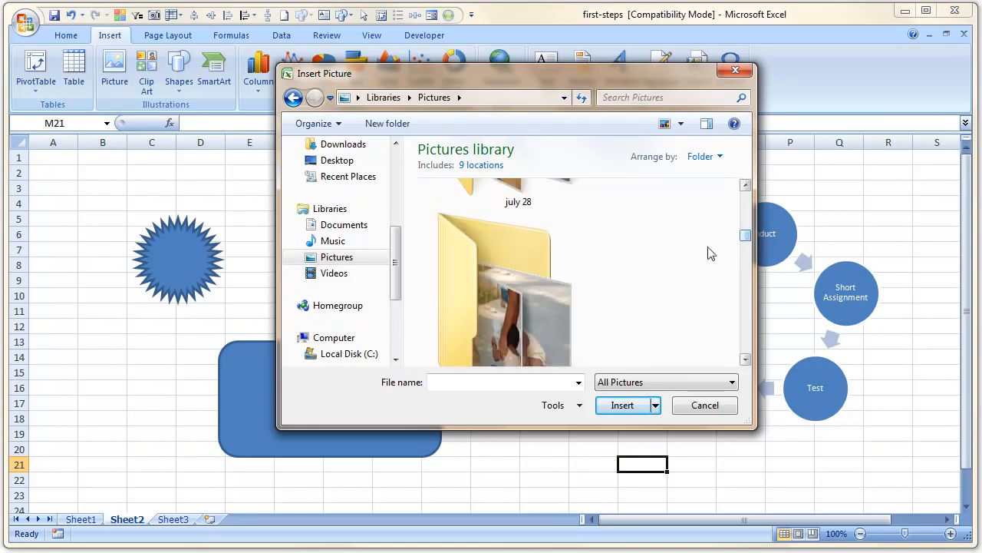
{"action": "left_click", "coordinate": [530, 252]}
{"action": "double_click", "coordinate": [535, 244]}
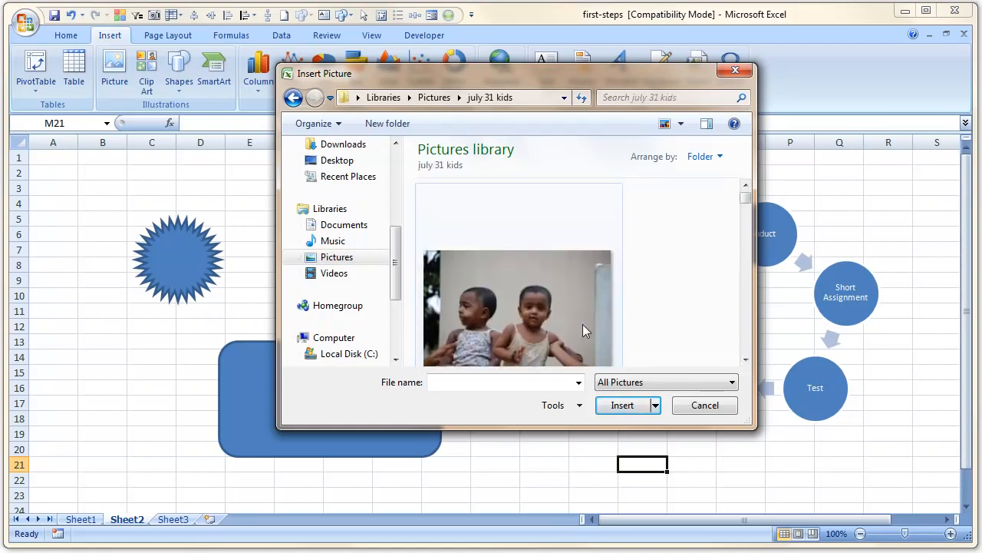
{"action": "left_click", "coordinate": [576, 312]}
{"action": "left_click", "coordinate": [622, 404]}
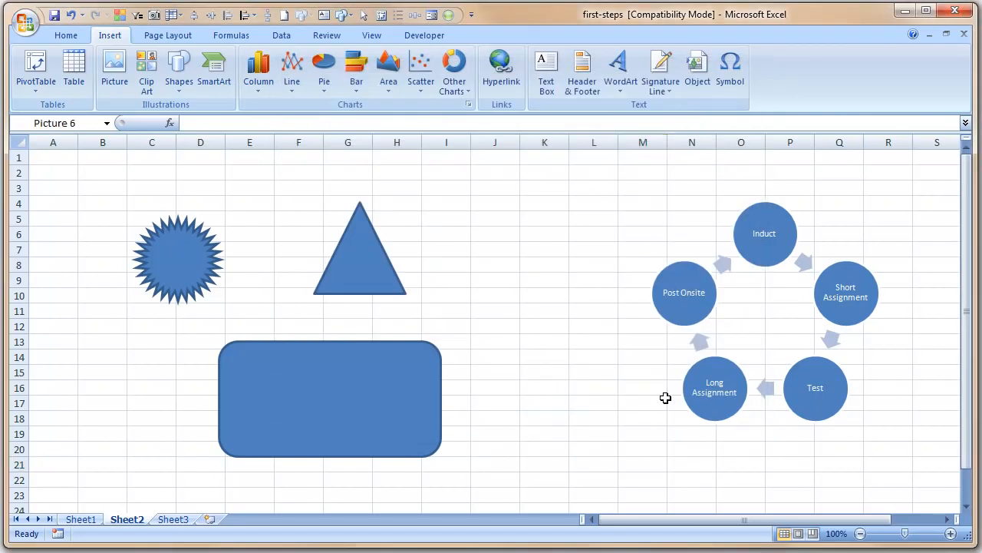
Resize the photo to 1.83" x 2.75" and move it over the rounded rectangle, rows 13–22
{"action": "left_click_drag", "start_coordinate": [674, 488], "coordinate": [313, 204]}
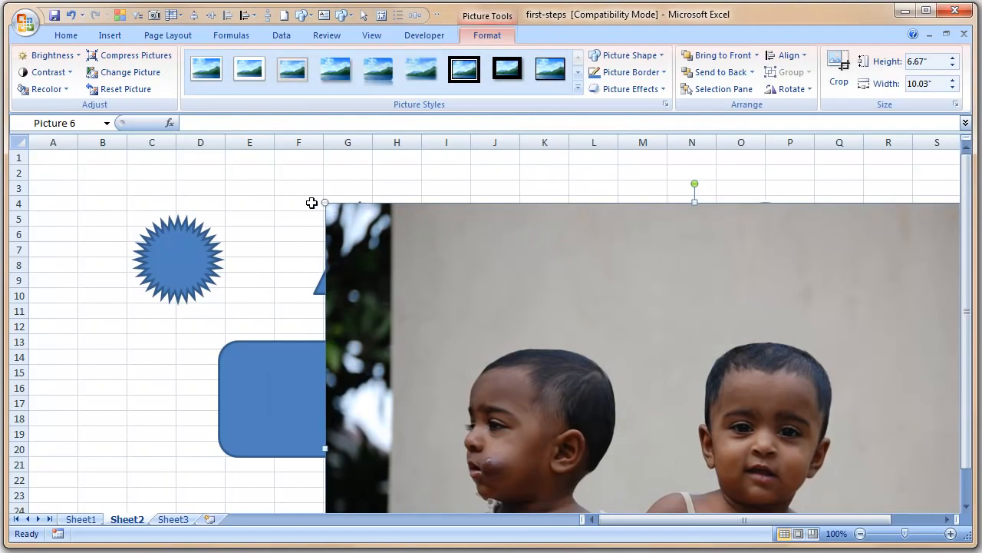
{"action": "left_click_drag", "start_coordinate": [430, 278], "coordinate": [861, 422]}
{"action": "left_click_drag", "start_coordinate": [897, 477], "coordinate": [395, 272]}
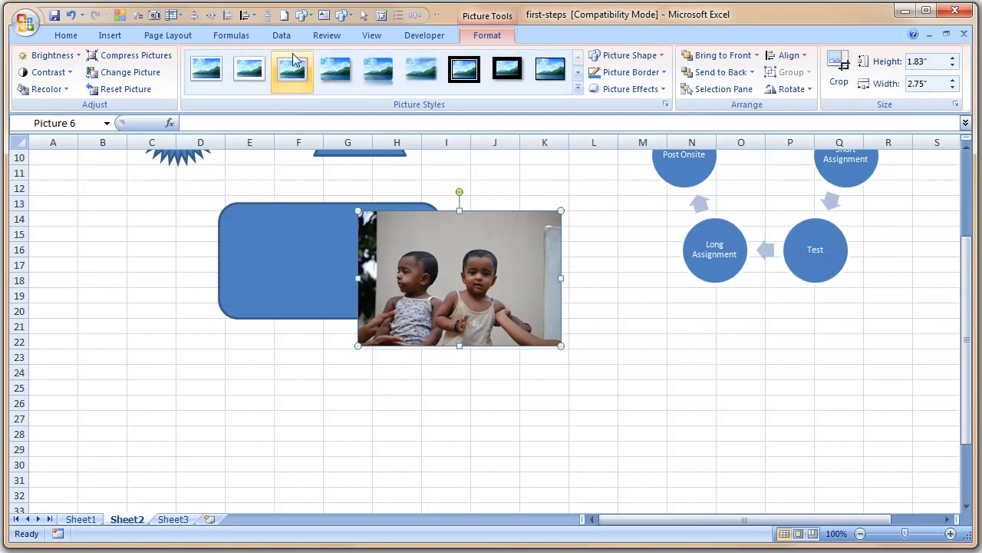
Apply the Reflected Rounded Rectangle picture style to the photo
{"action": "left_click", "coordinate": [208, 70]}
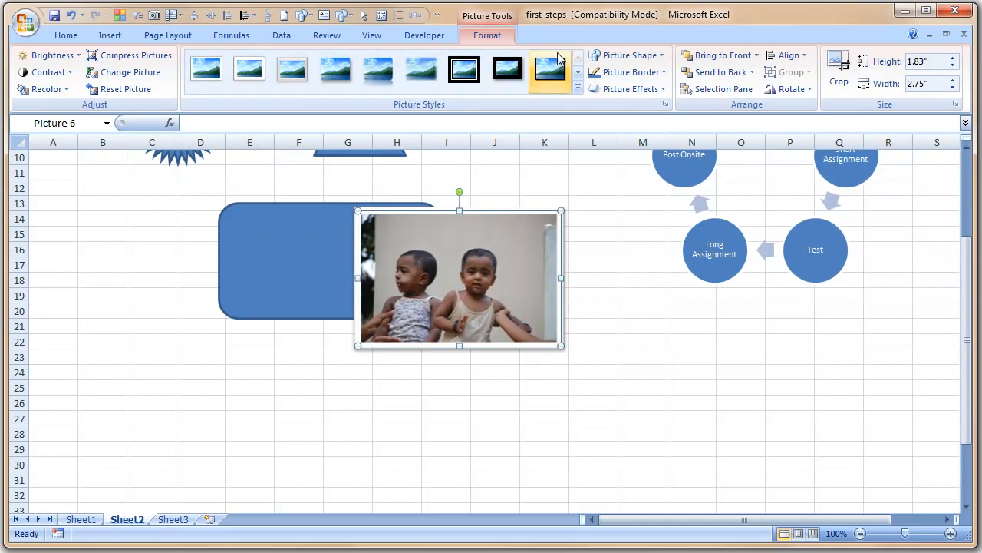
{"action": "left_click", "coordinate": [377, 70]}
{"action": "left_click", "coordinate": [672, 399]}
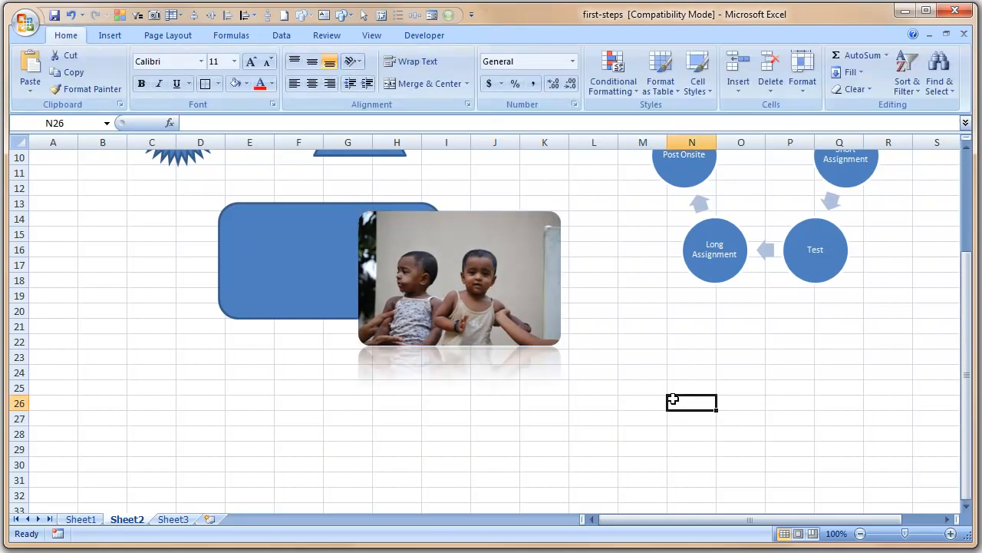
{"action": "left_click", "coordinate": [519, 306]}
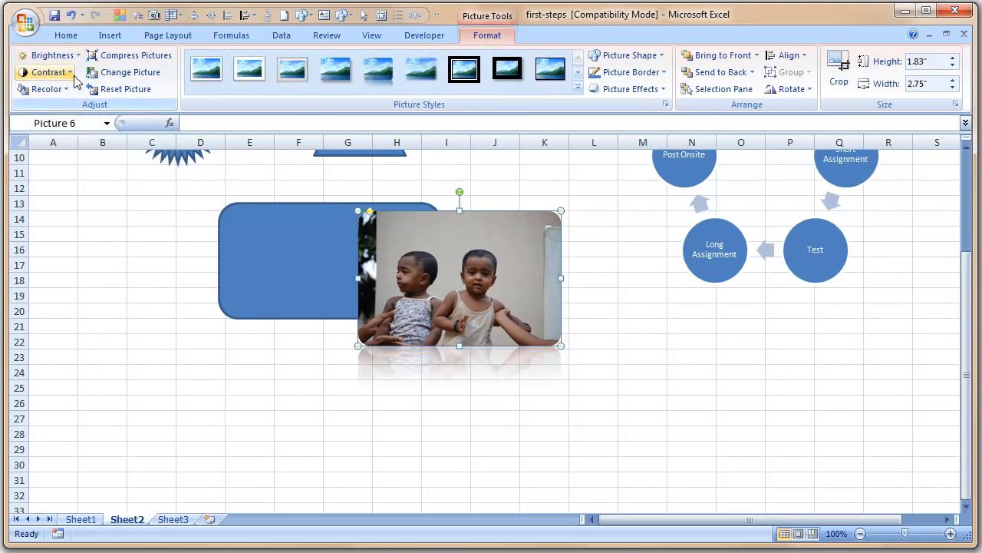
{"action": "left_click", "coordinate": [46, 89]}
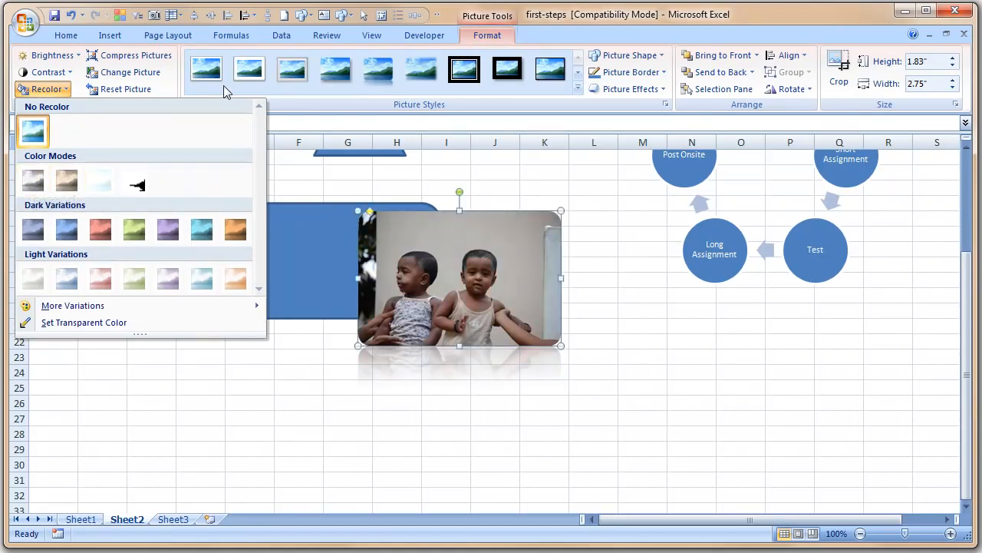
{"action": "left_click", "coordinate": [711, 261]}
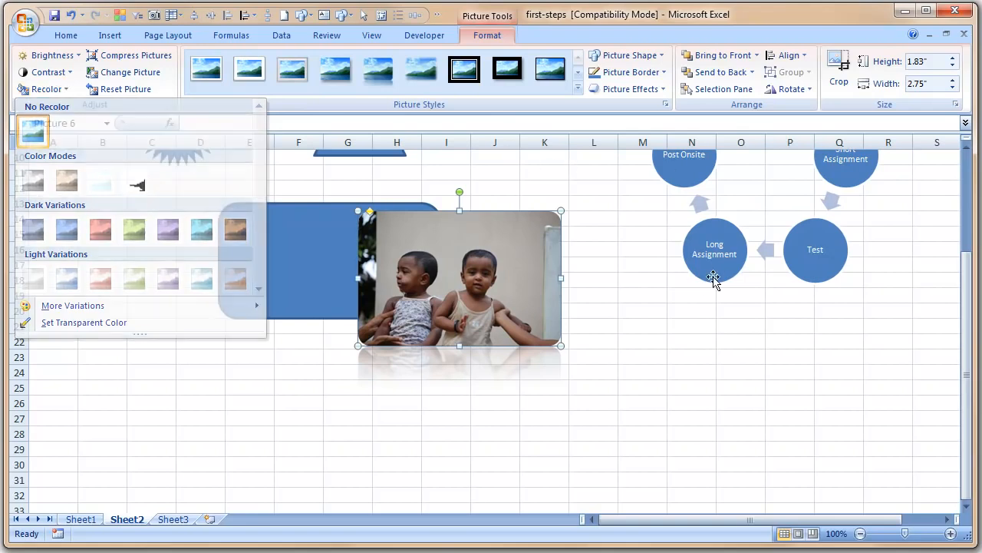
{"action": "left_click", "coordinate": [722, 288]}
Apply the green Accent 3 colour scheme to the cycle diagram's circles and arrows
{"action": "left_click", "coordinate": [743, 249]}
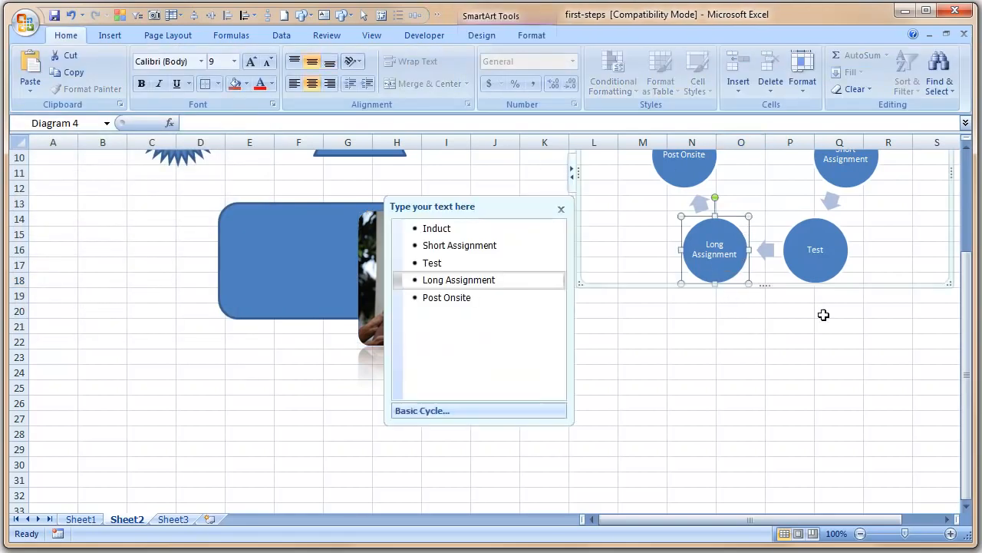
{"action": "left_click", "coordinate": [812, 287]}
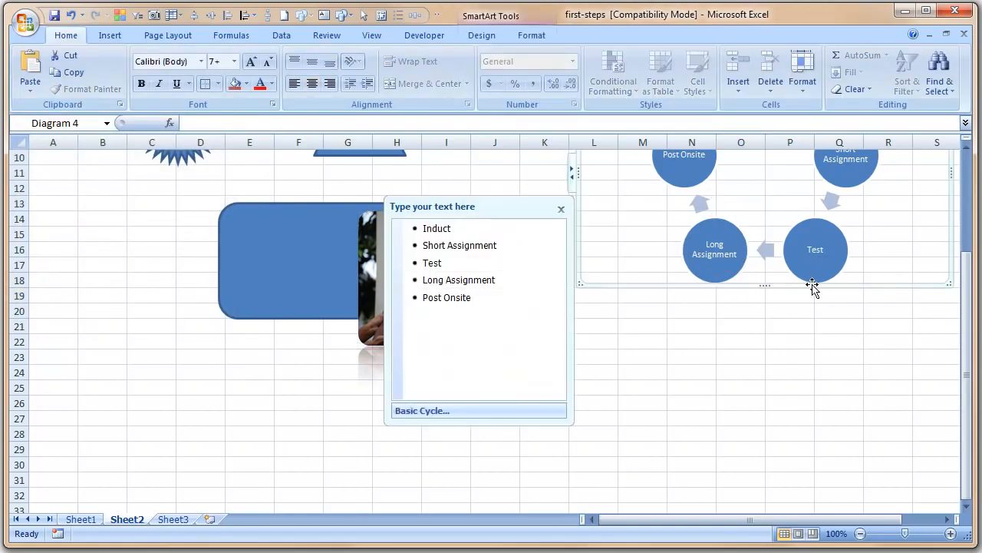
{"action": "scroll", "coordinate": [806, 343], "scroll_direction": "up", "scroll_amount": 3}
{"action": "left_click", "coordinate": [530, 36]}
{"action": "left_click", "coordinate": [486, 36]}
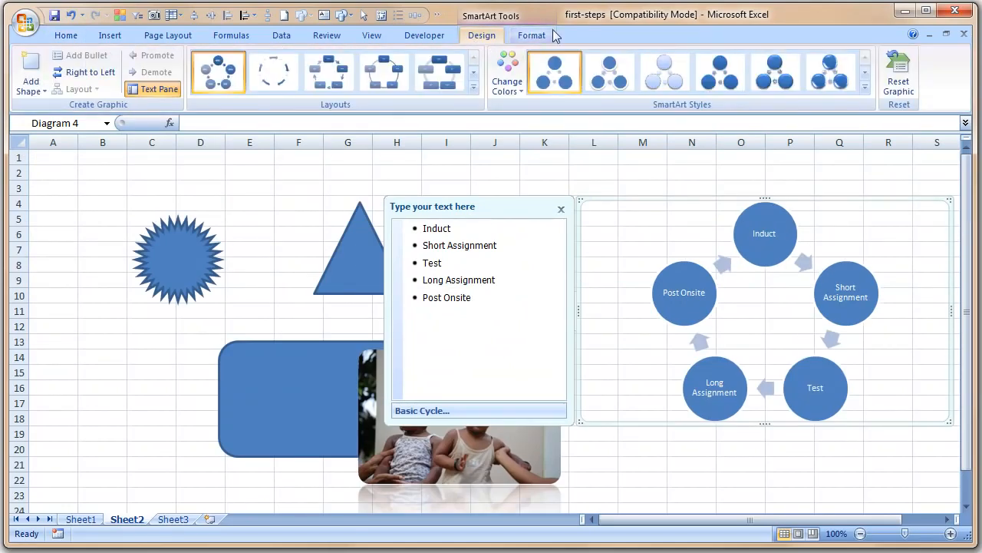
{"action": "left_click", "coordinate": [507, 86]}
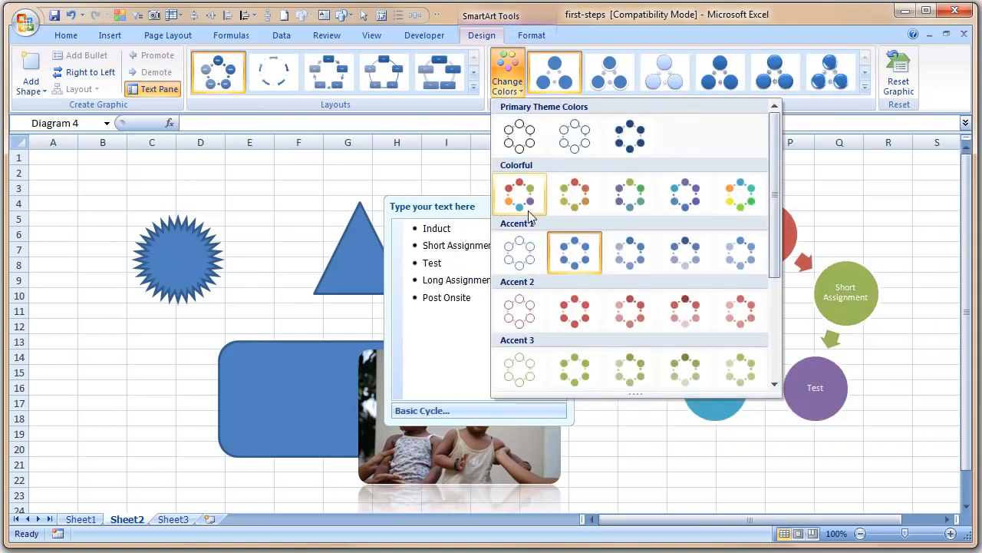
{"action": "left_click", "coordinate": [591, 375]}
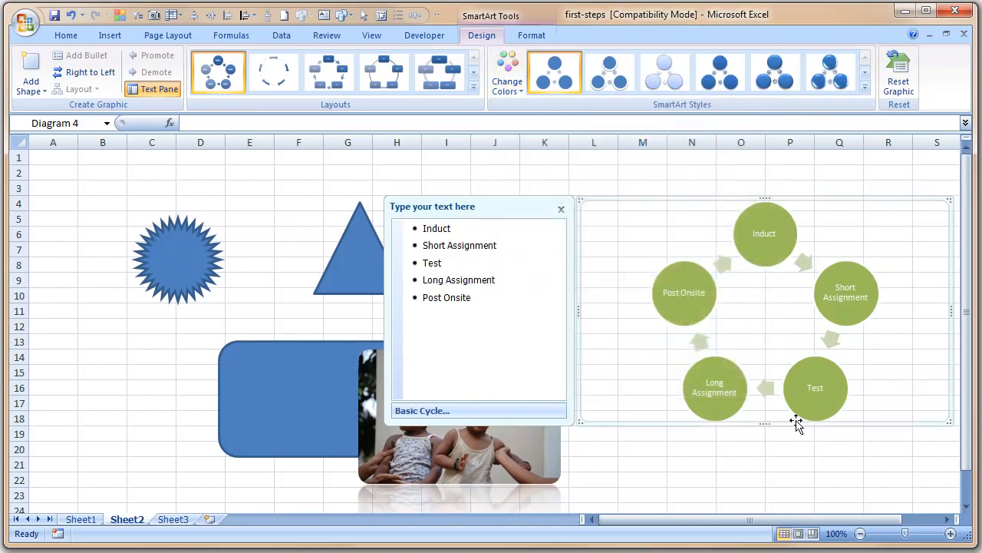
{"action": "left_click", "coordinate": [538, 35]}
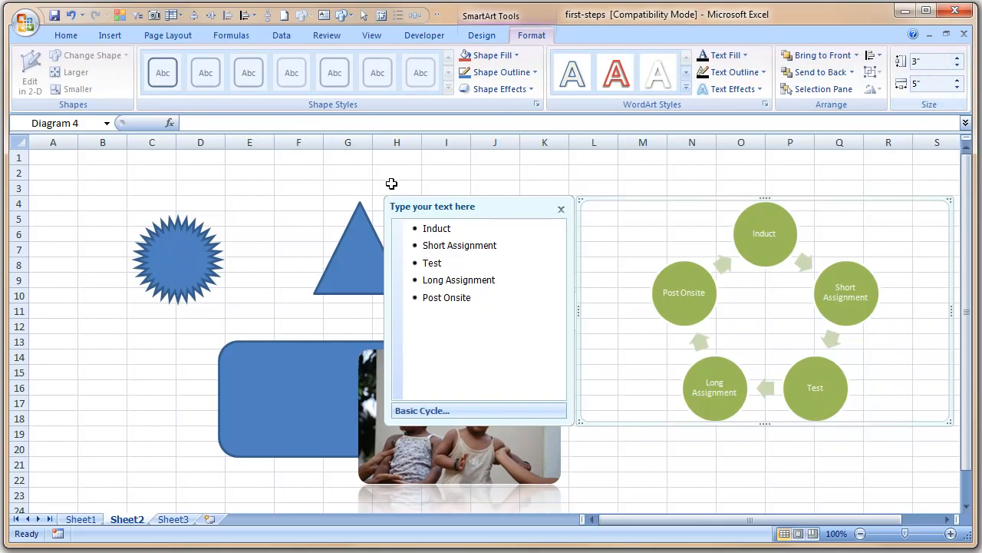
{"action": "left_click", "coordinate": [320, 191]}
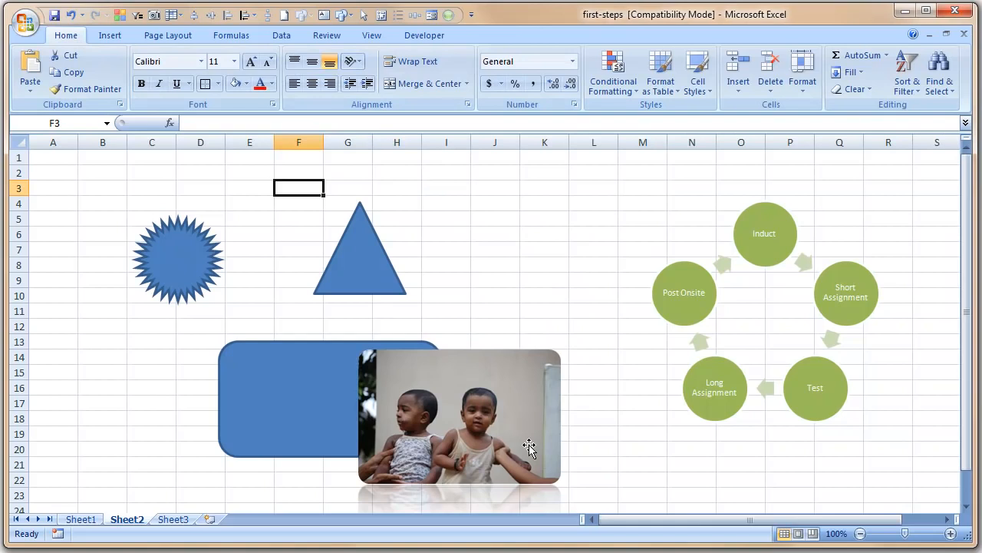
On Sheet1, clear the formats from cell C19 so the doll description is no longer wrapped
{"action": "left_click", "coordinate": [76, 519]}
{"action": "left_click", "coordinate": [595, 260]}
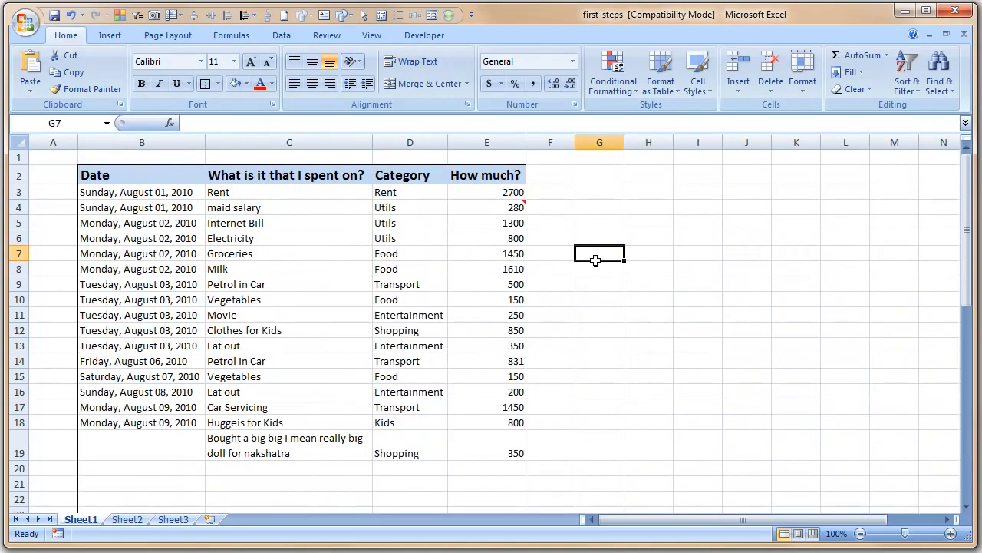
{"action": "left_click", "coordinate": [369, 447]}
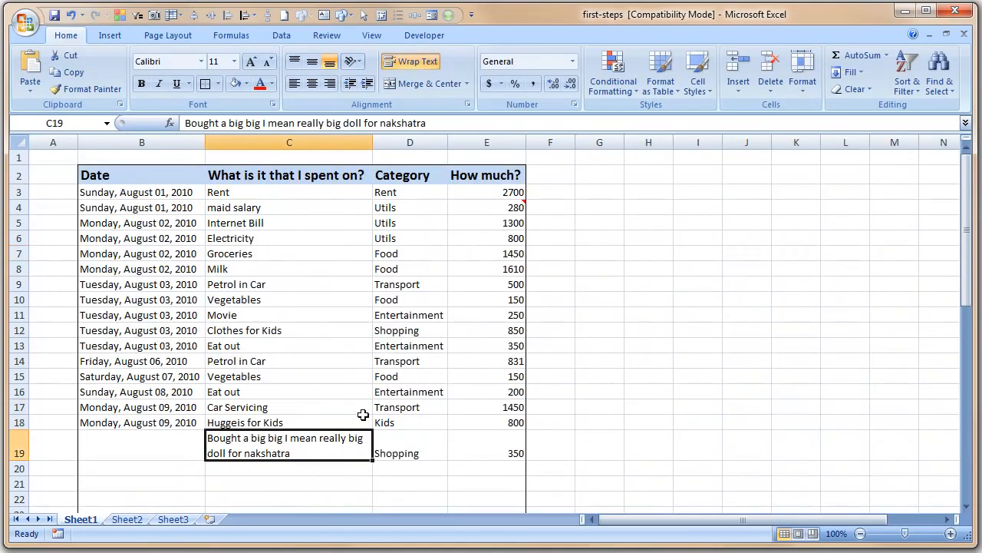
{"action": "left_click", "coordinate": [858, 89]}
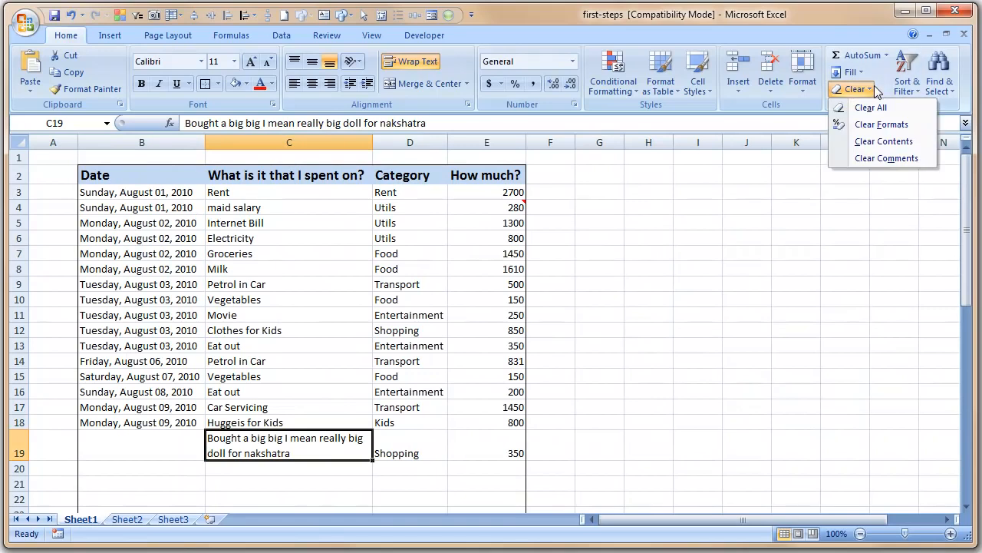
{"action": "left_click", "coordinate": [880, 124]}
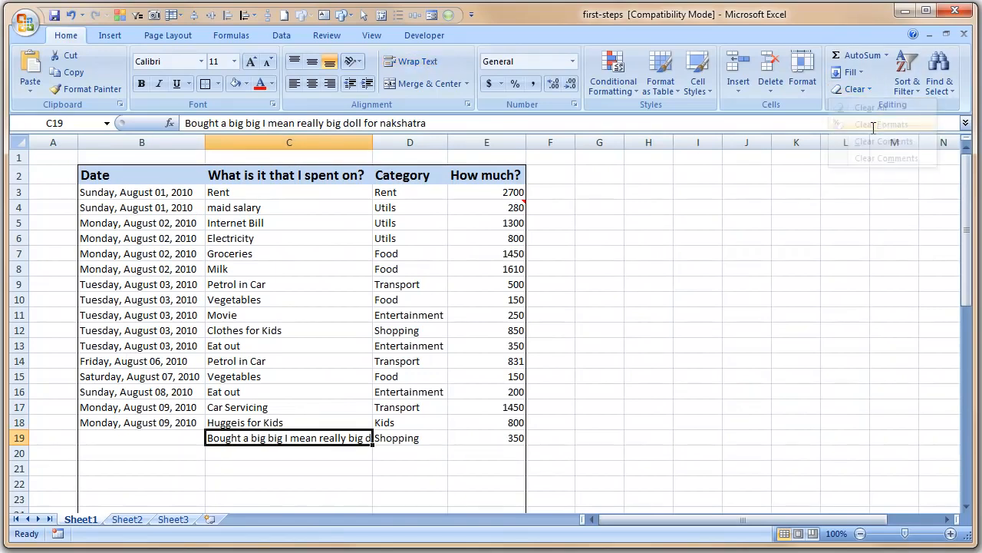
{"action": "left_click", "coordinate": [778, 356]}
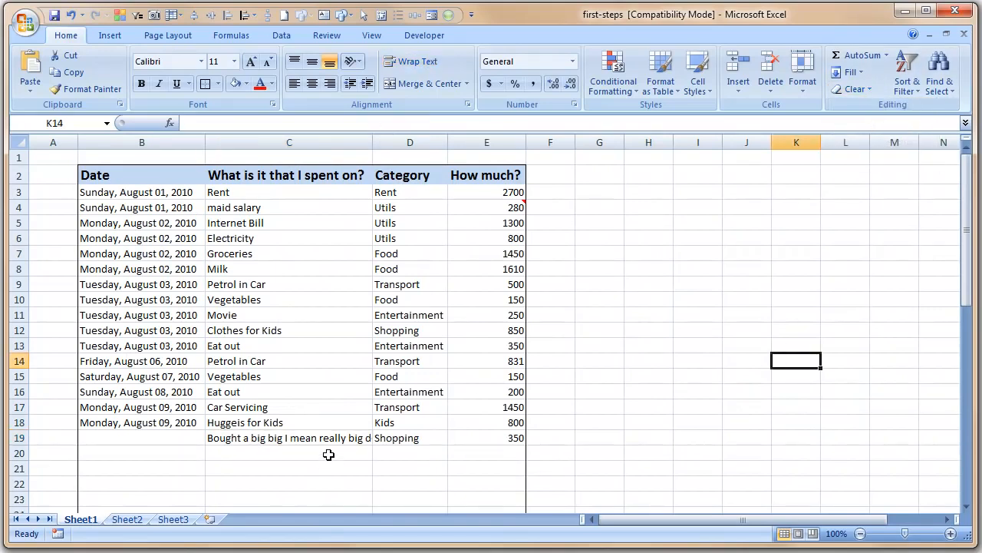